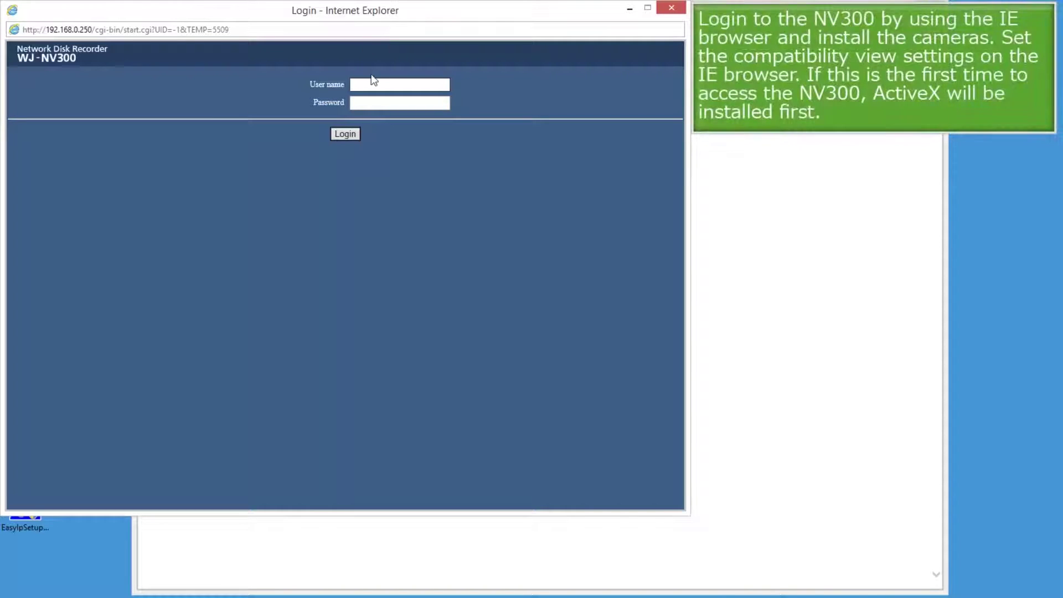
Step: Log in to the WJ-NV300 with the administrator user name and password, dismissing the default-password warning
left_click(373, 82)
type("ADMIN")
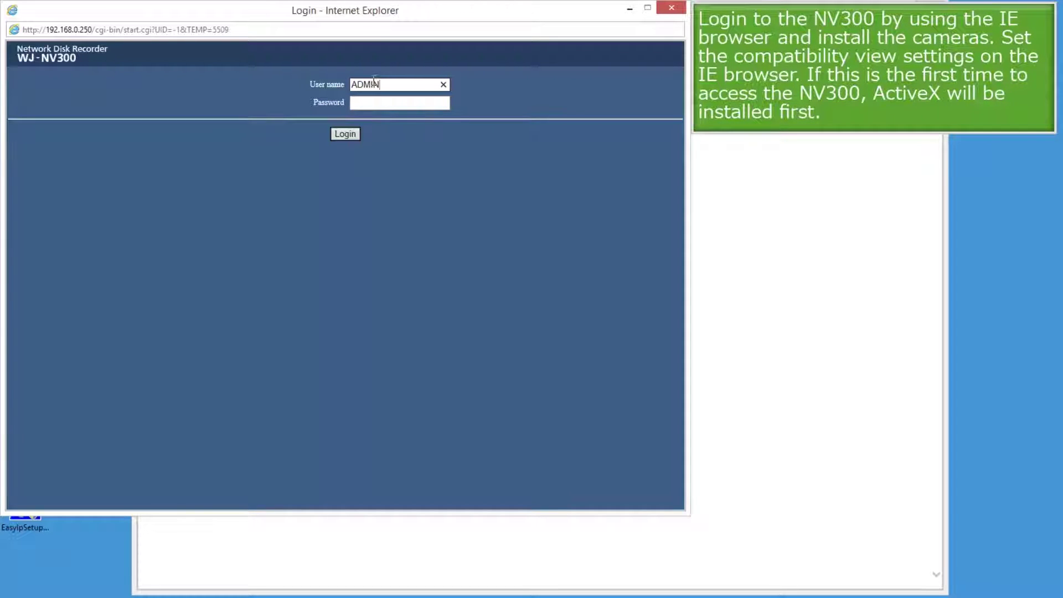
key("Tab")
type("1234")
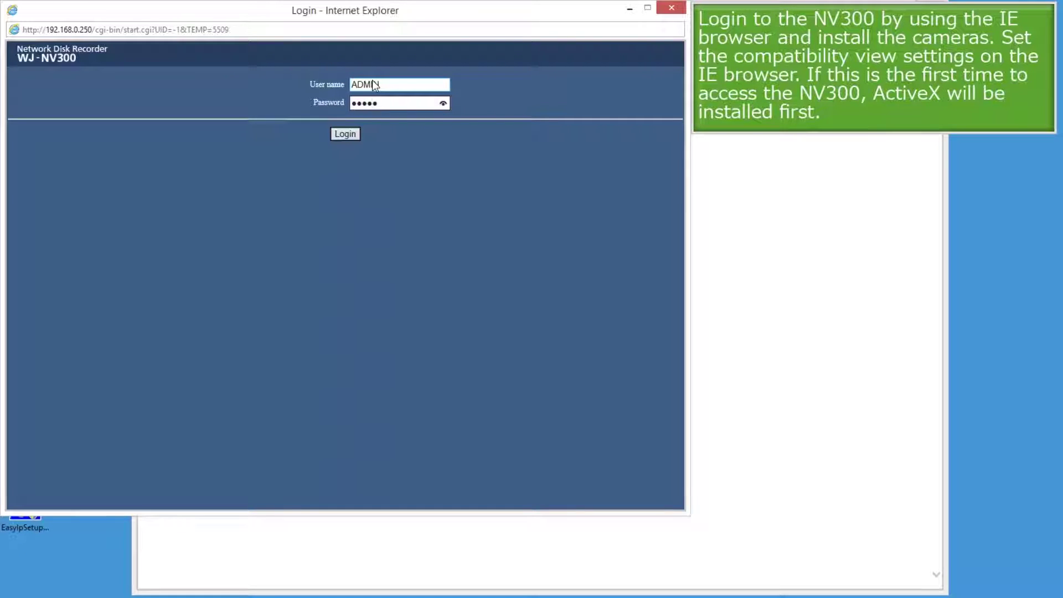
type("5")
left_click(358, 131)
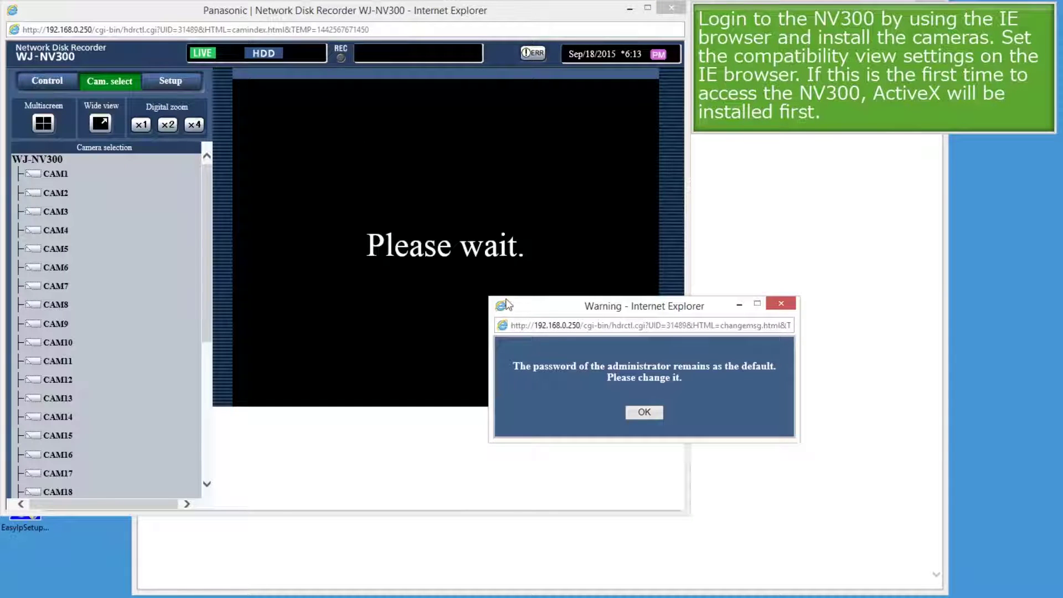
left_click(636, 415)
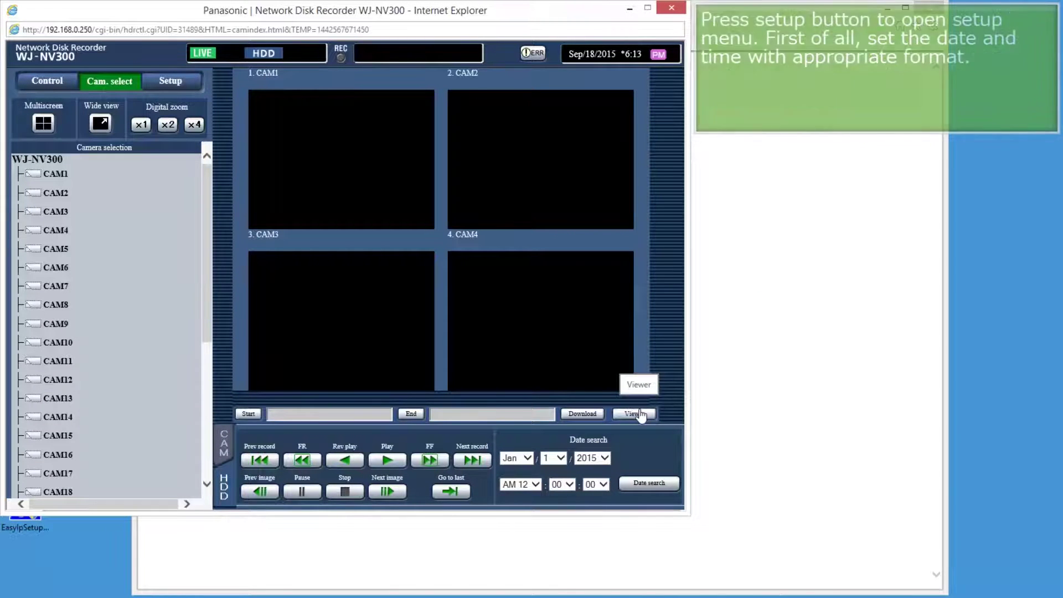
Step: Change the recorder clock's minutes from 13 to 14 (Sep/18/2015 PM 6:14) and save
left_click(170, 81)
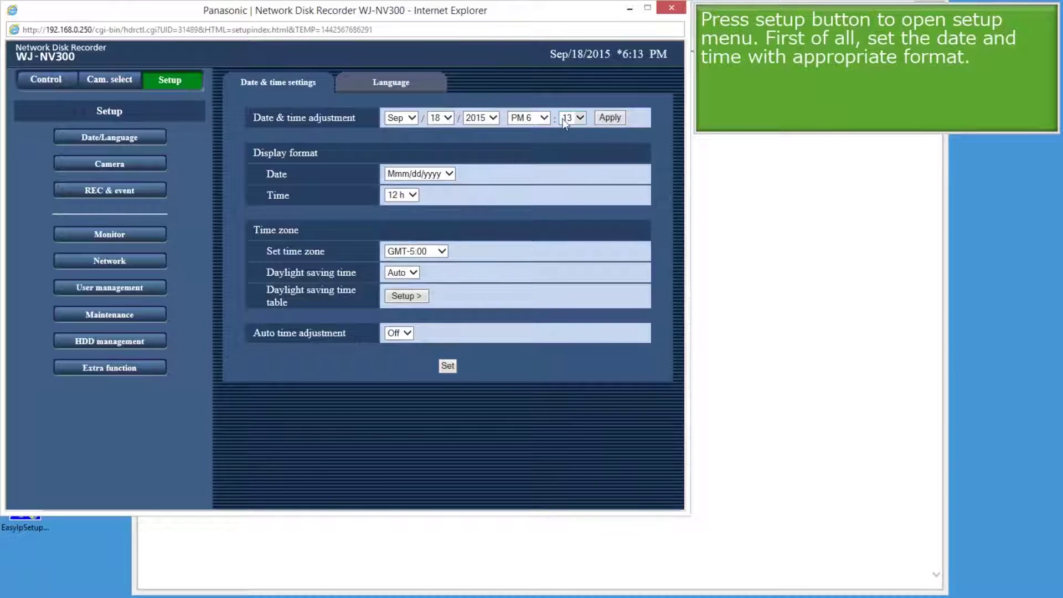
left_click(579, 118)
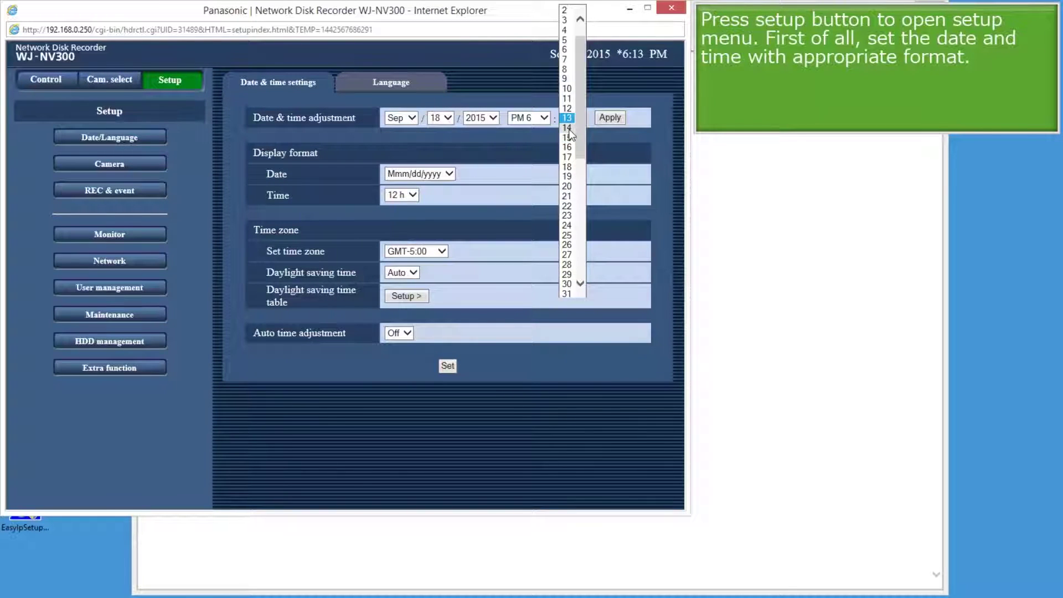
left_click(569, 128)
left_click(610, 118)
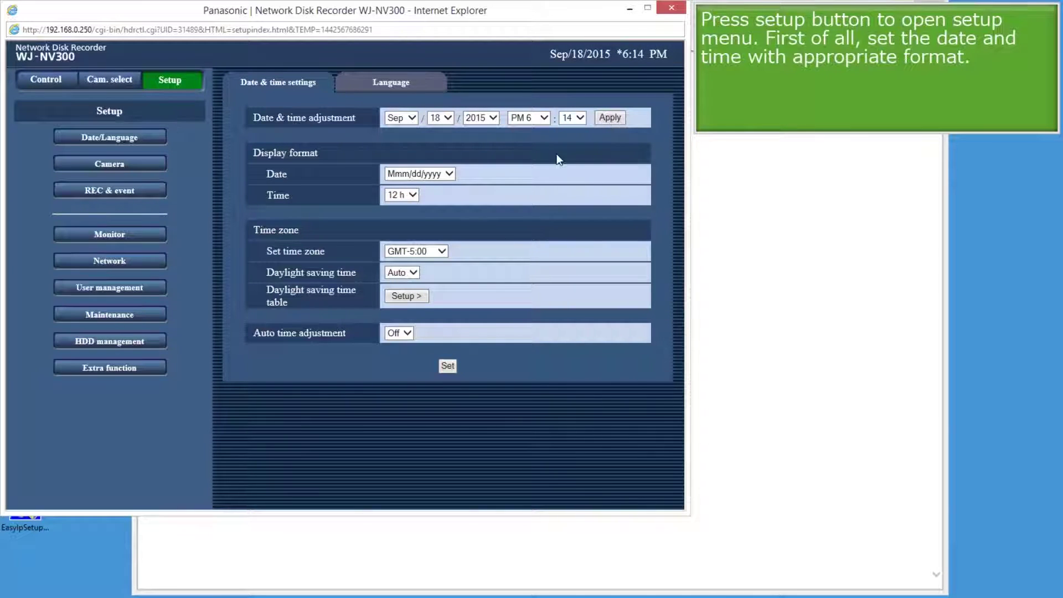
left_click(452, 366)
Step: Search for new cameras on the Camera page and register all the detected ones
left_click(142, 165)
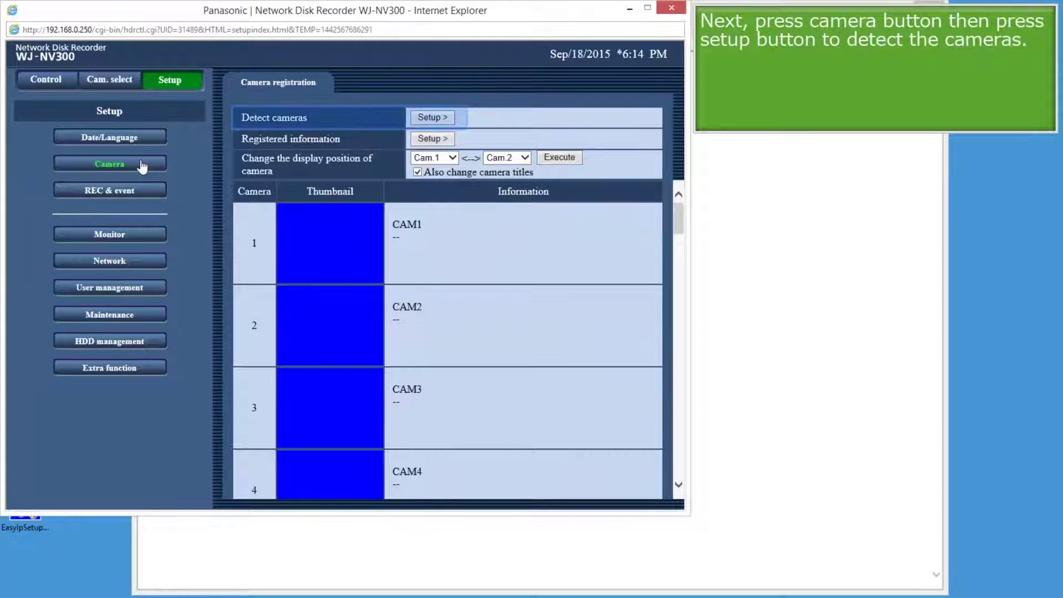
left_click(425, 115)
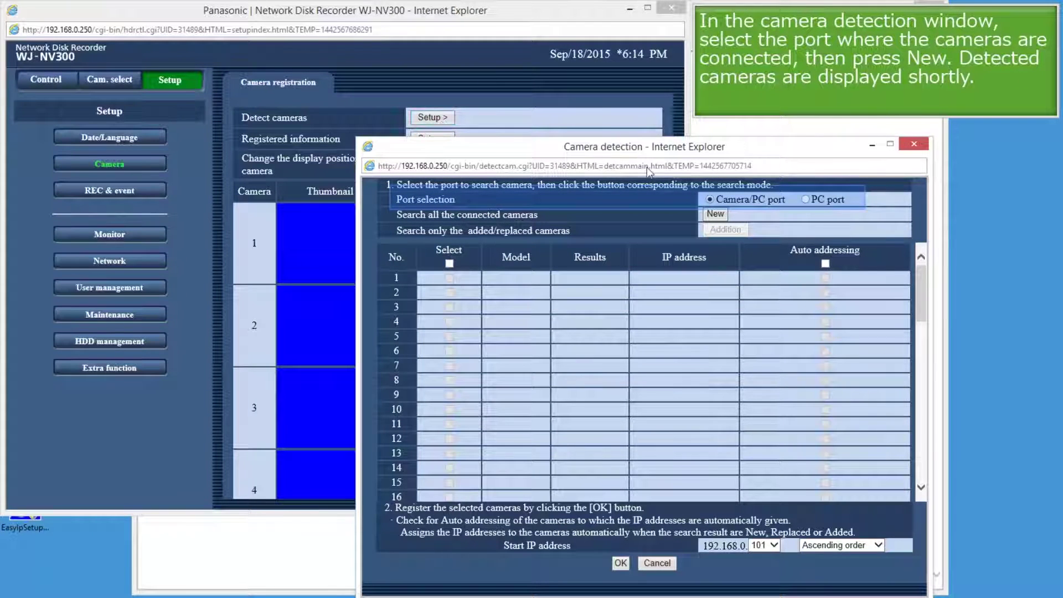
left_click(715, 214)
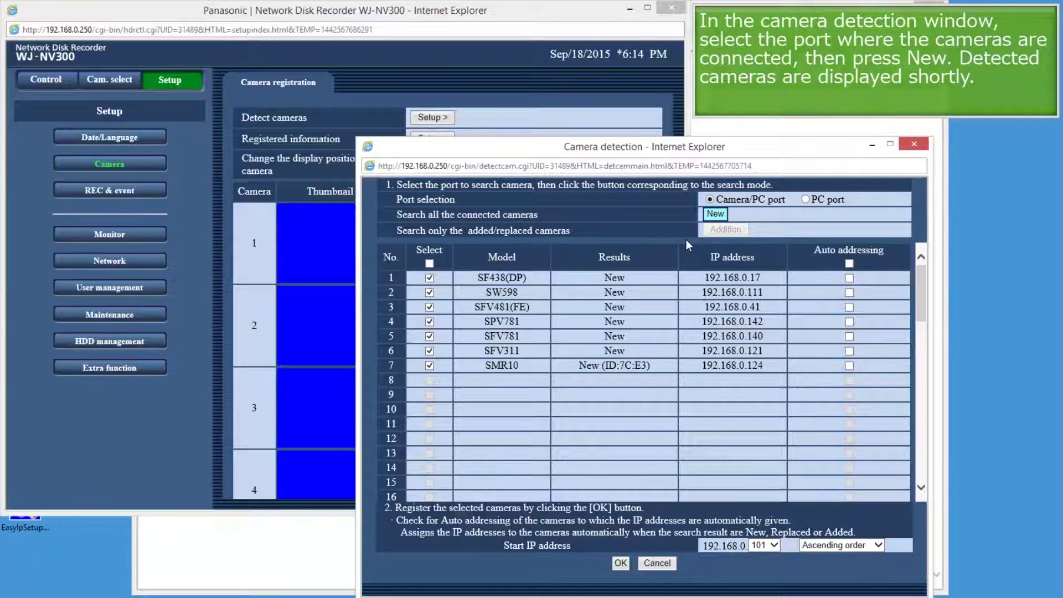
left_click(621, 561)
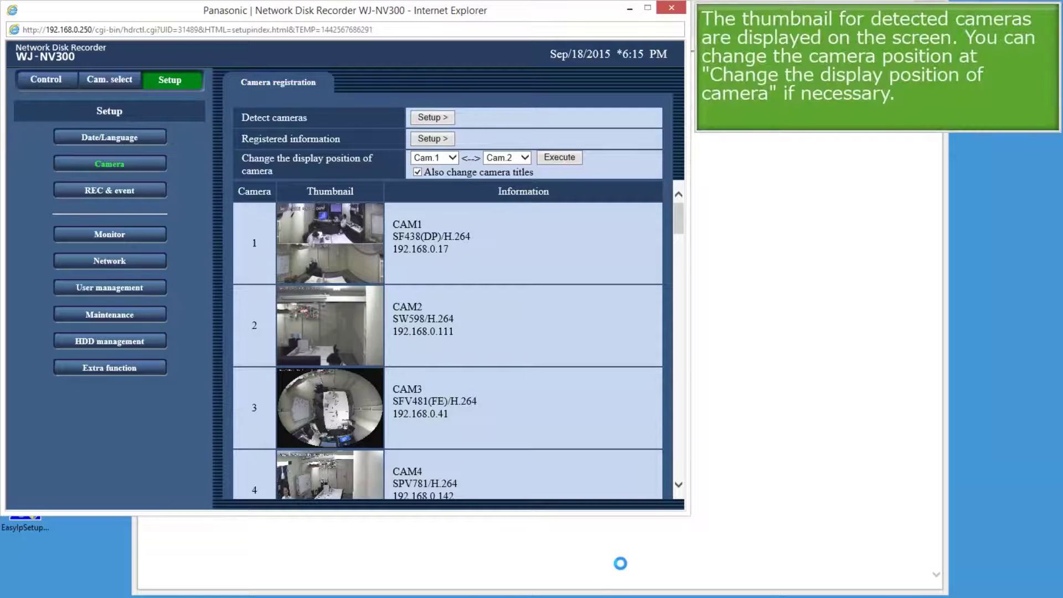
Step: Swap the display positions of Cam.1 and Cam.4 without moving the camera titles
left_click_drag(680, 217, 681, 254)
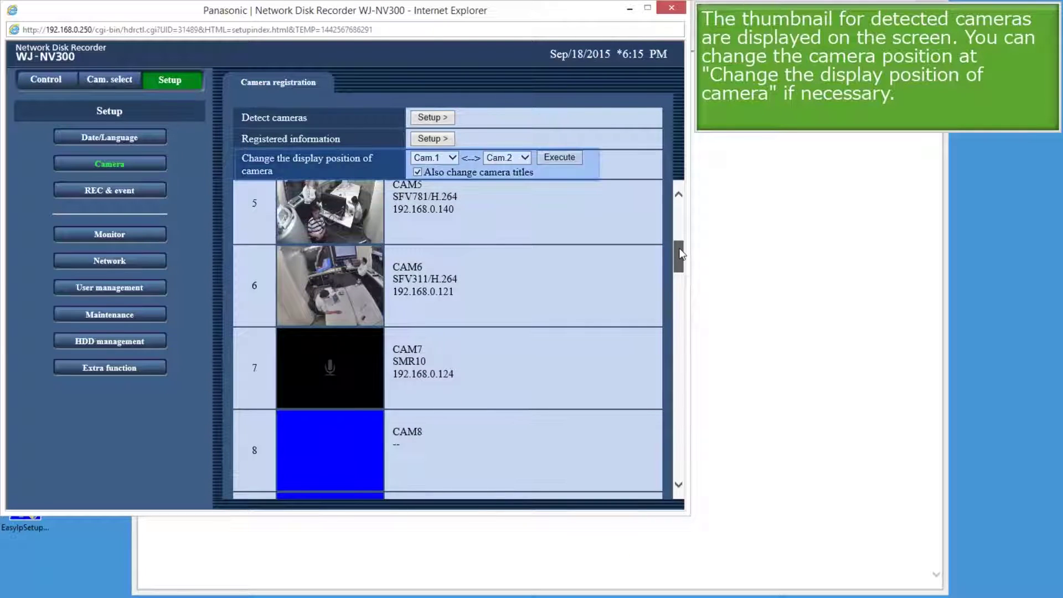
left_click_drag(681, 254, 681, 233)
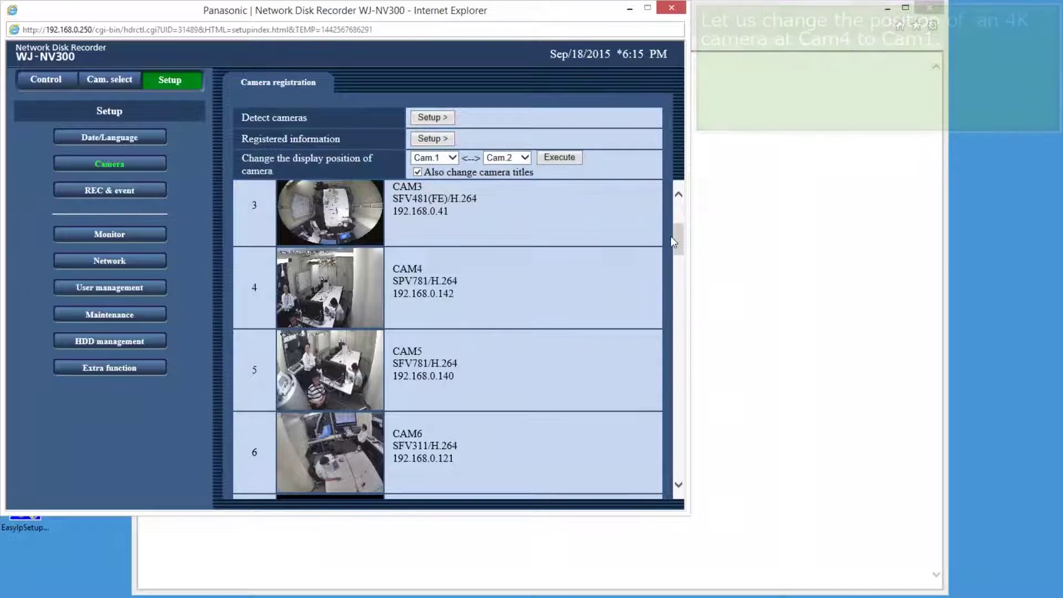
scroll(674, 237, "up", 3)
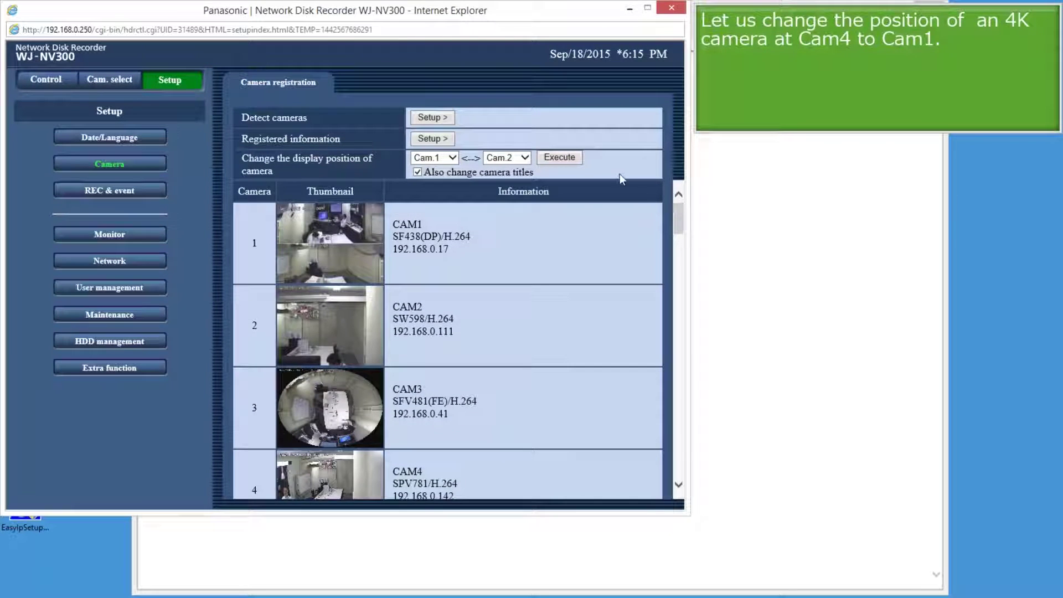
left_click(524, 157)
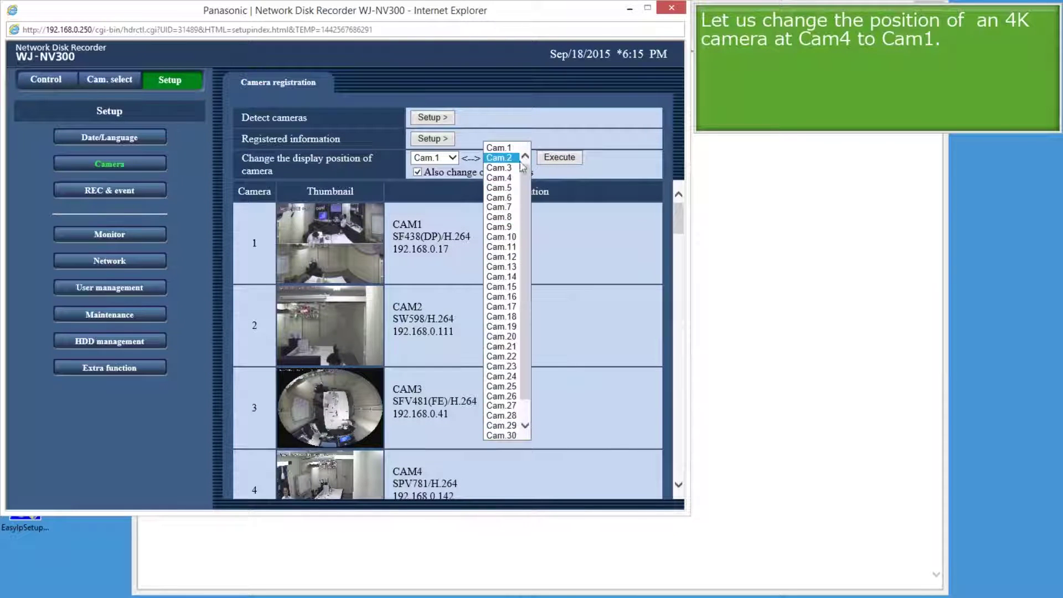
left_click(513, 177)
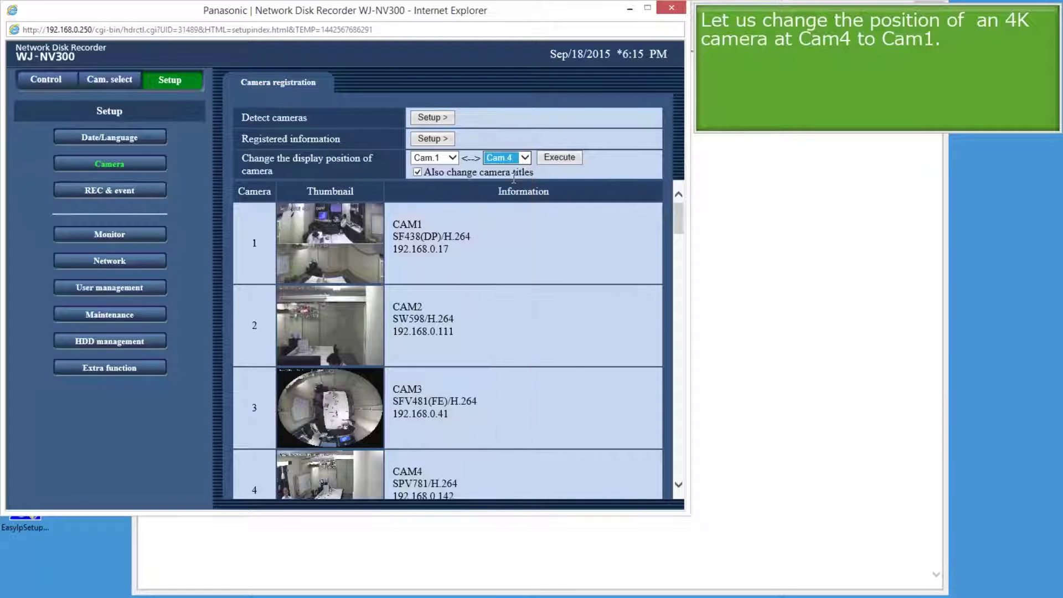
left_click(416, 172)
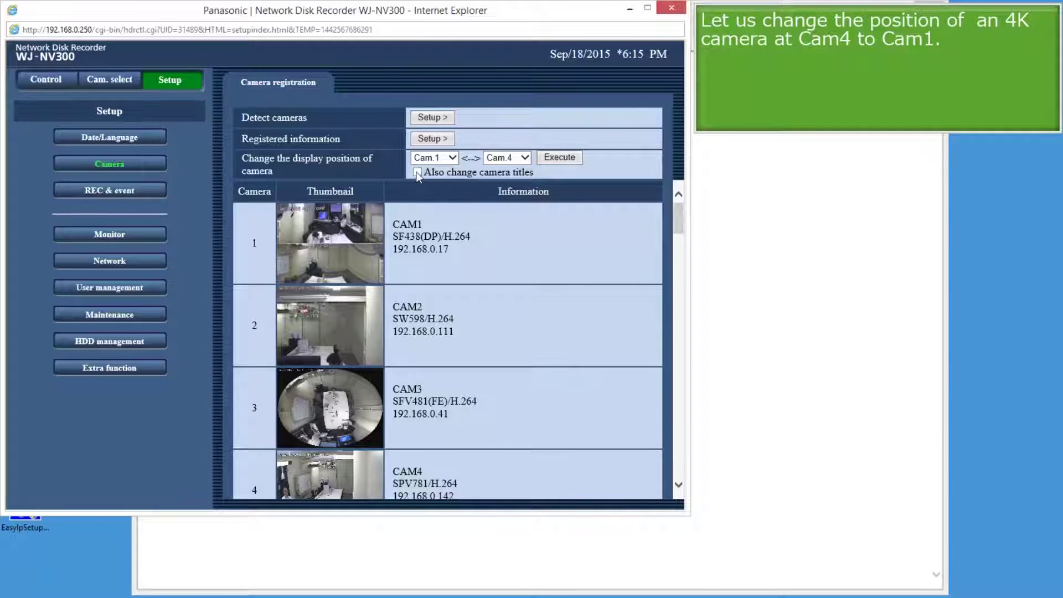
left_click(570, 159)
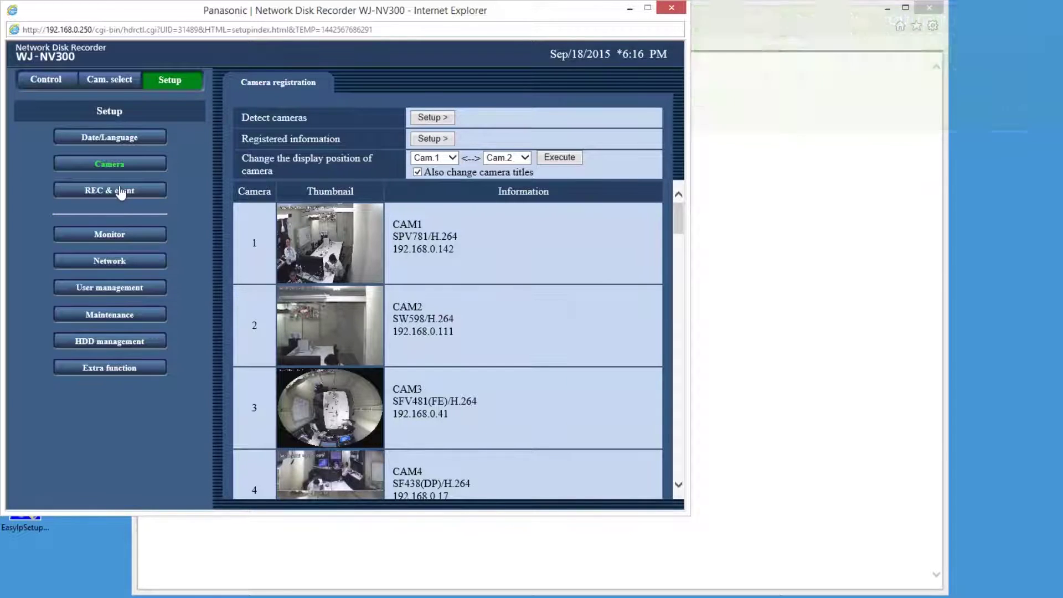
Step: In Recording setup, give camera 1 a 15 ips rate and SF quality
left_click(121, 191)
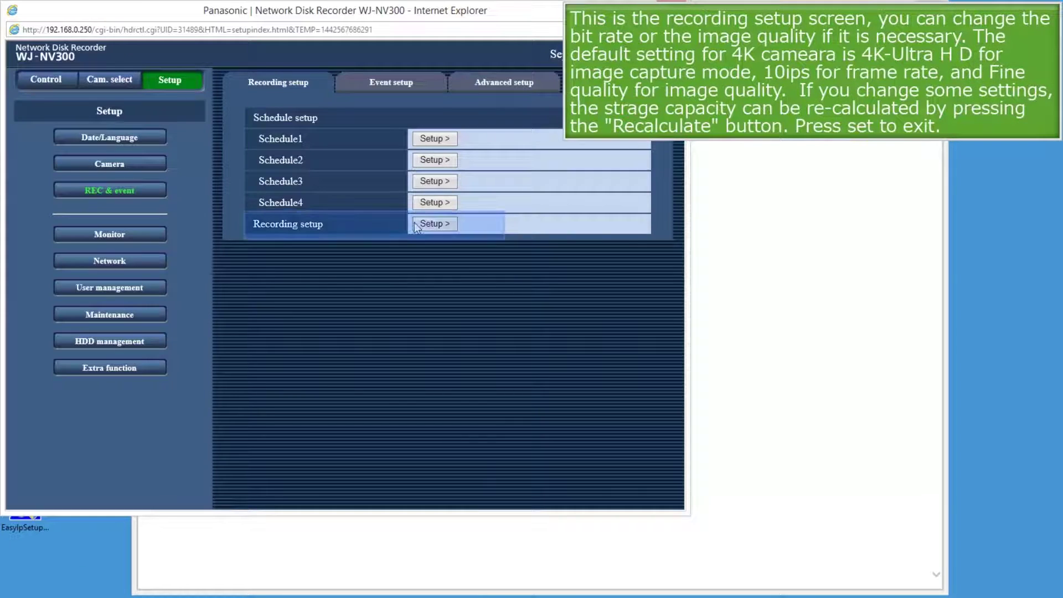
left_click(432, 224)
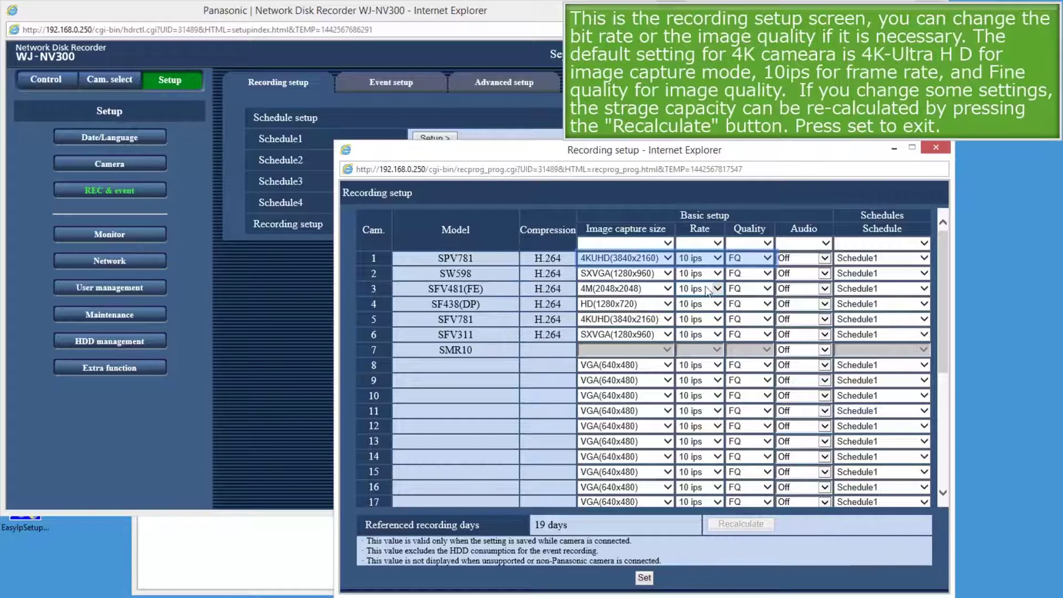
left_click(717, 258)
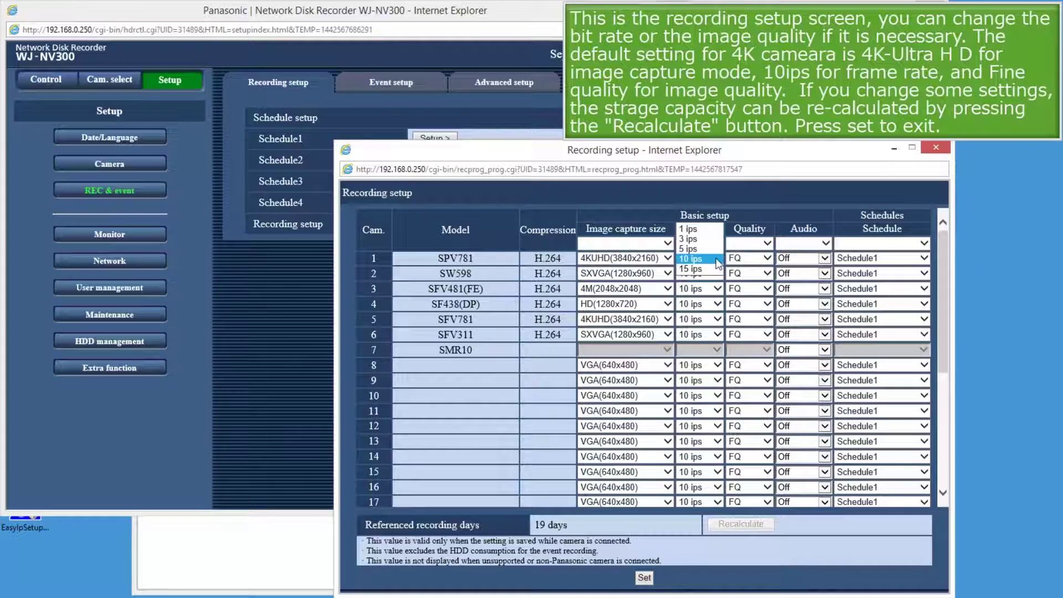
left_click(711, 270)
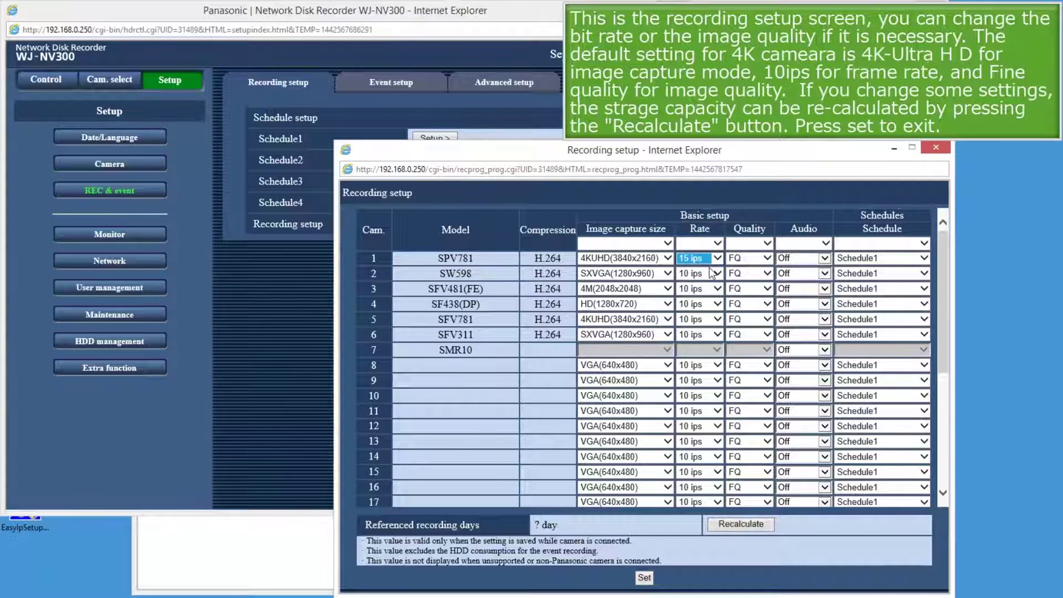
left_click(769, 259)
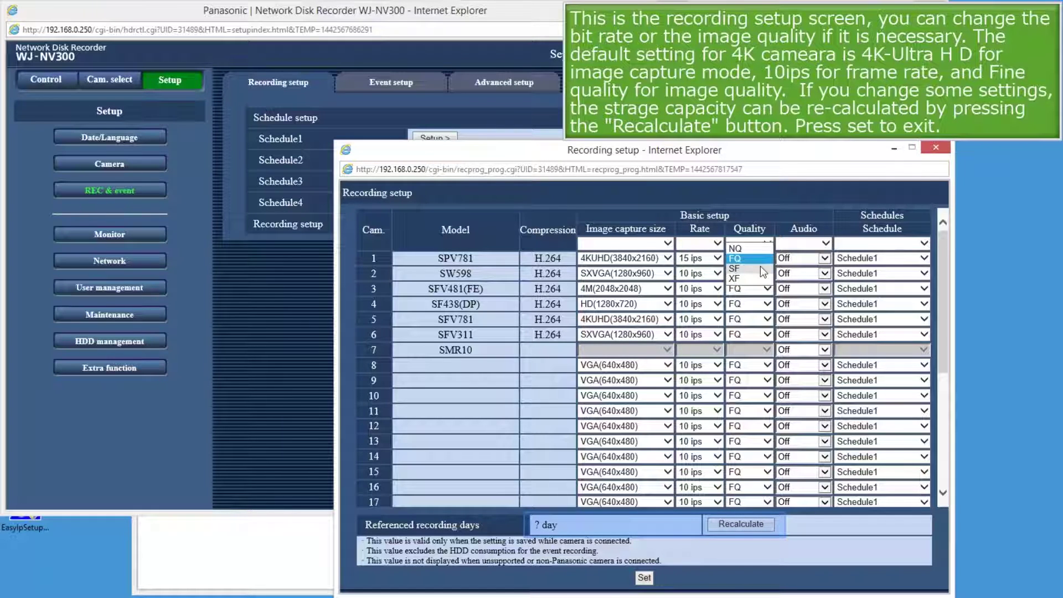
left_click(760, 268)
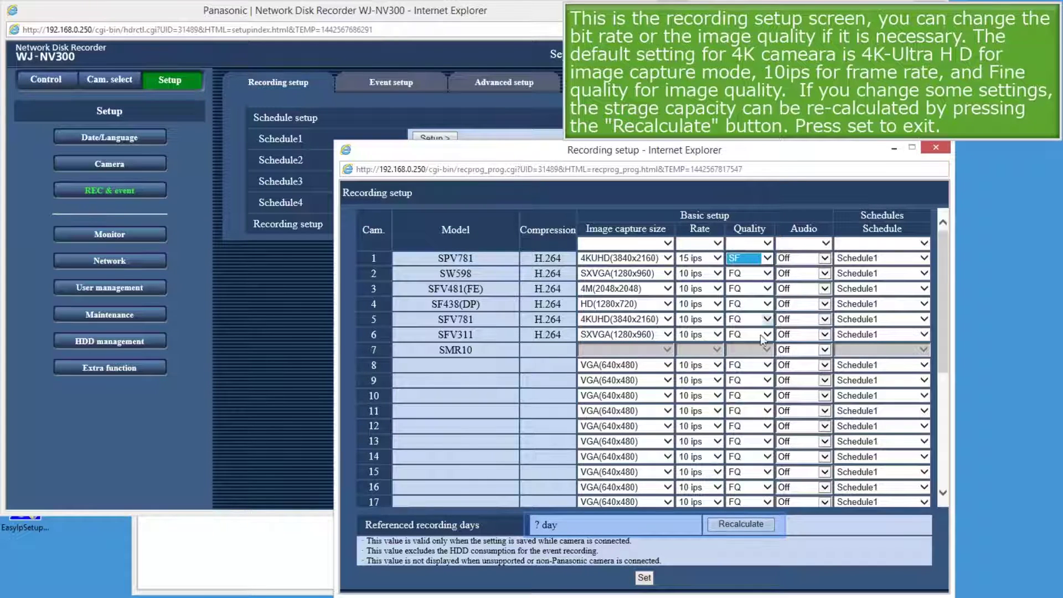
Step: Recalculate the referenced recording days to 14, save the settings and close the window
left_click(738, 524)
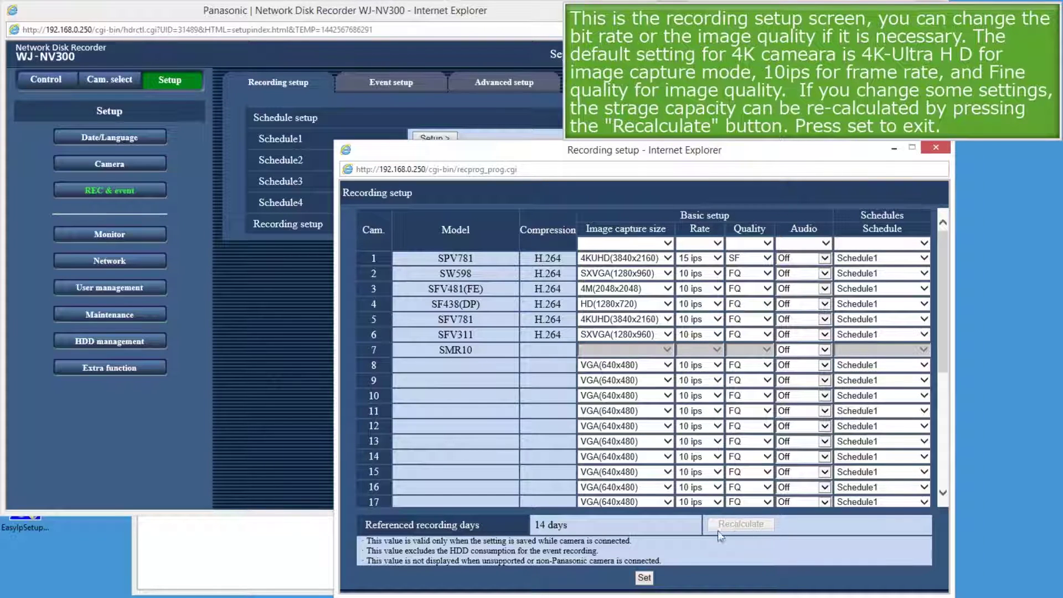
left_click(642, 580)
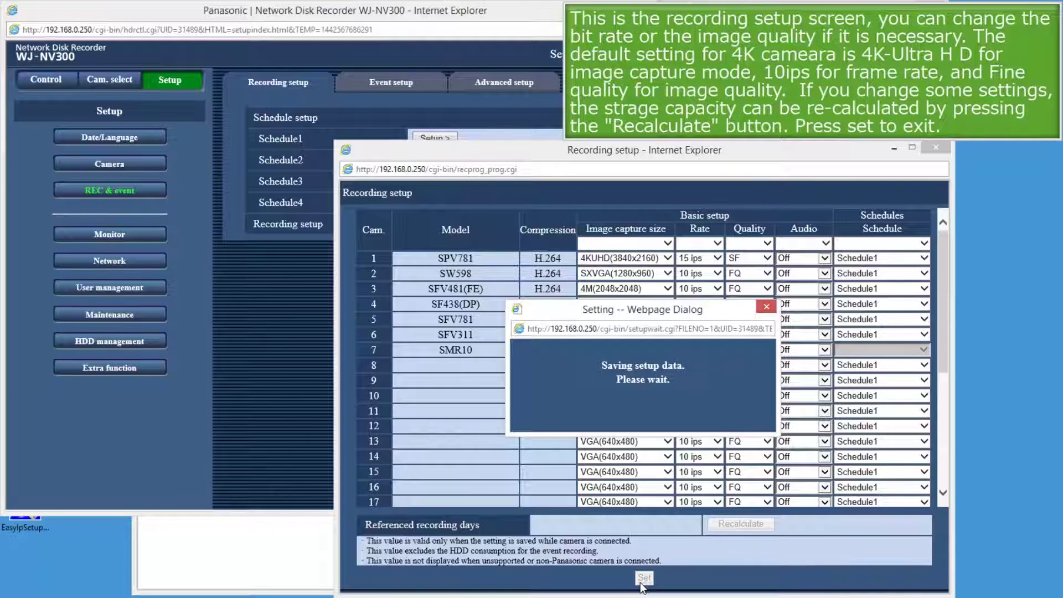
left_click(932, 148)
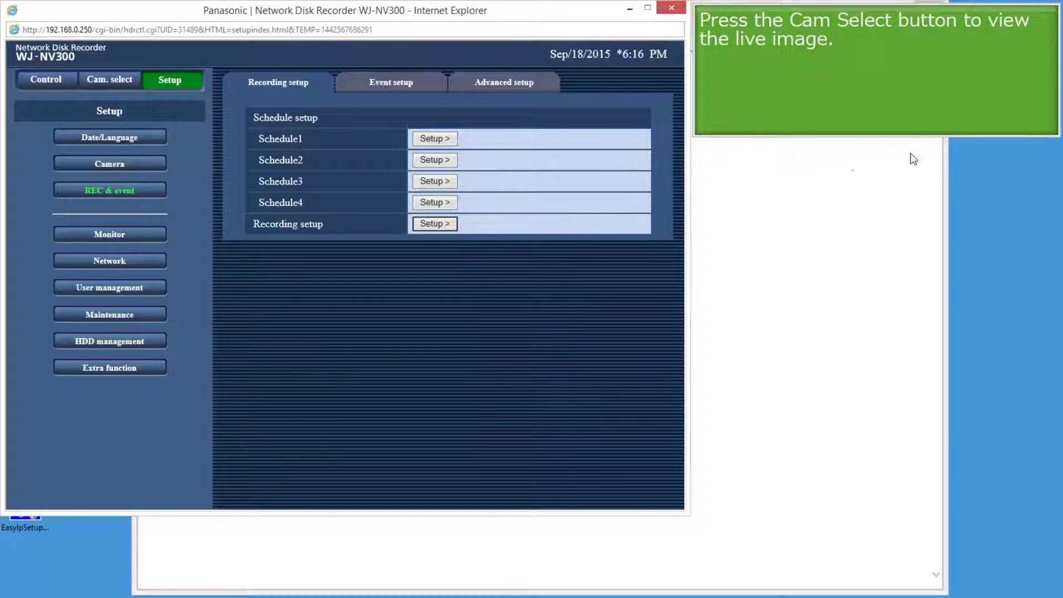
Step: Show CAM1 alone in the live view, then play back its recording and stop it
left_click(114, 80)
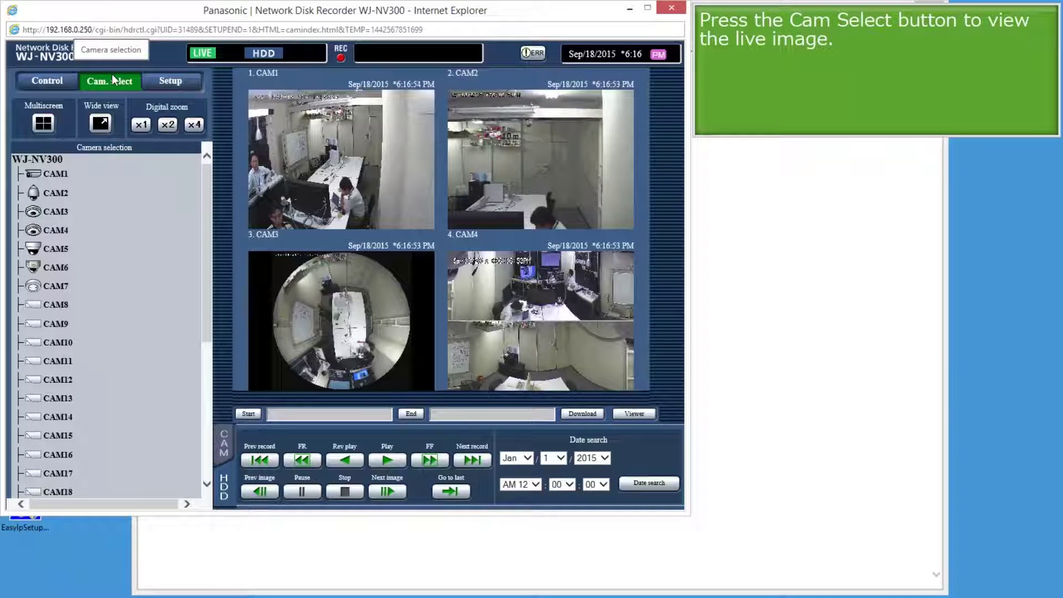
left_click(54, 175)
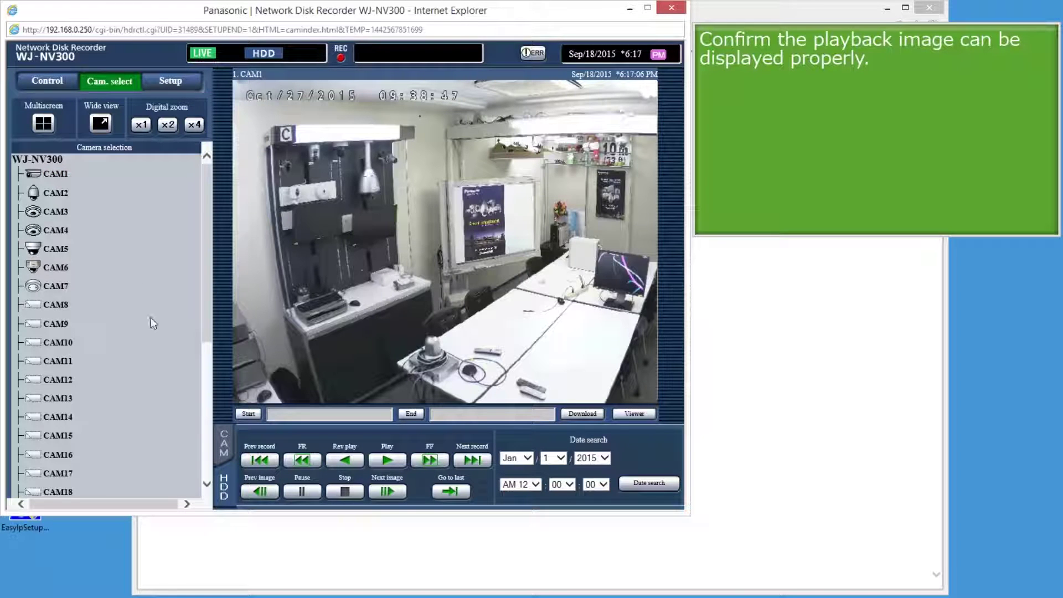
left_click(388, 460)
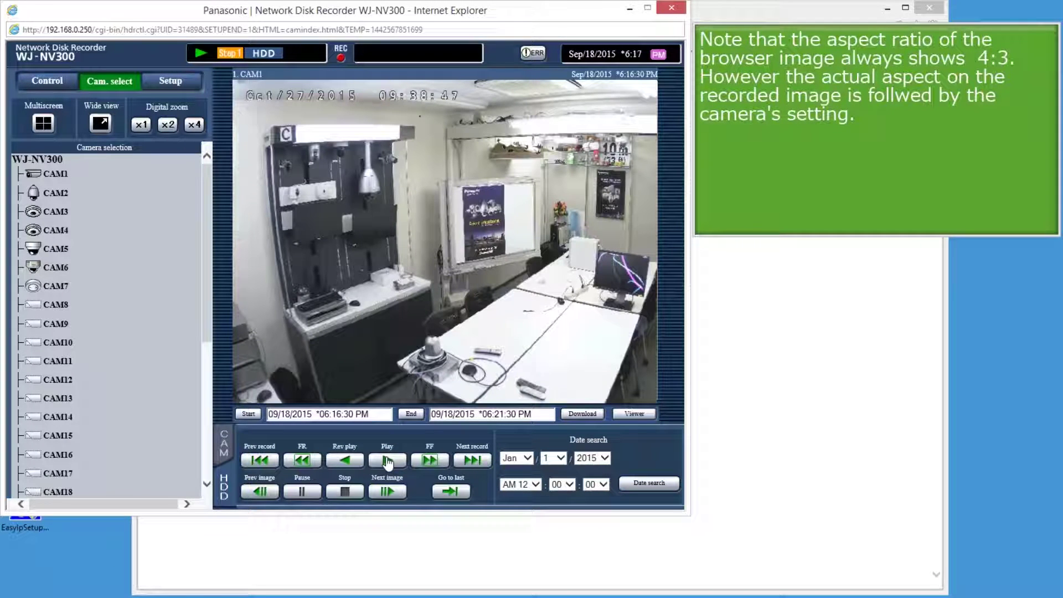
left_click(344, 493)
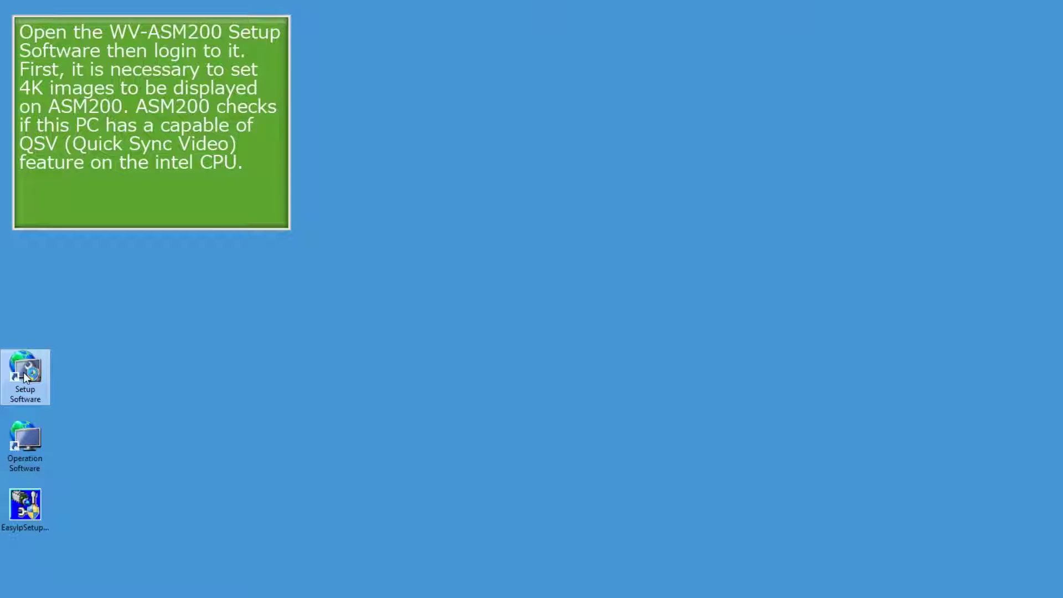
Step: Launch ASM200 Setup Software, defer product registration, and log in with the administrator credentials
double_click(25, 376)
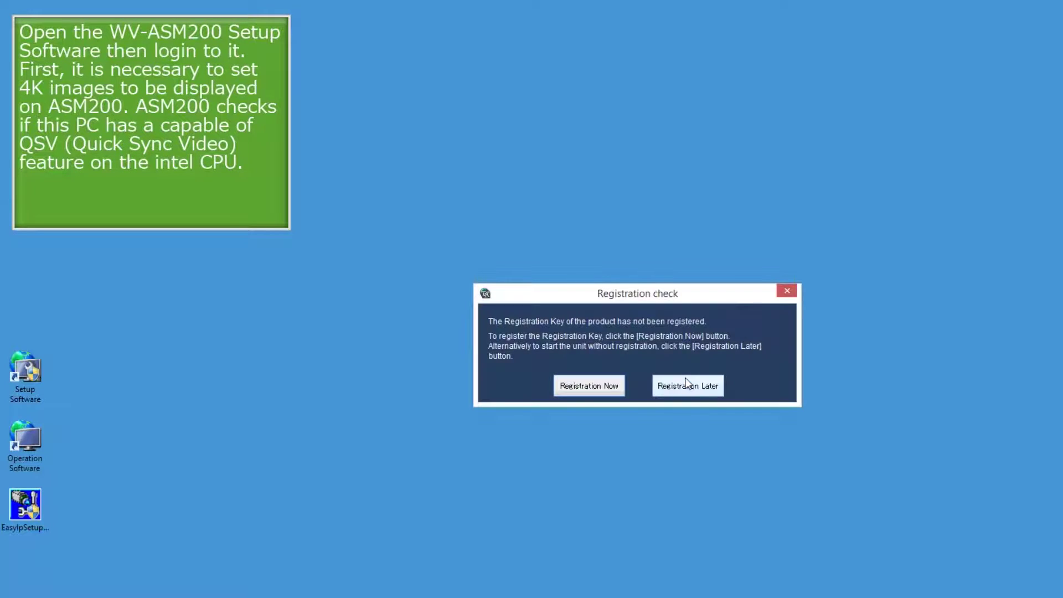
left_click(686, 383)
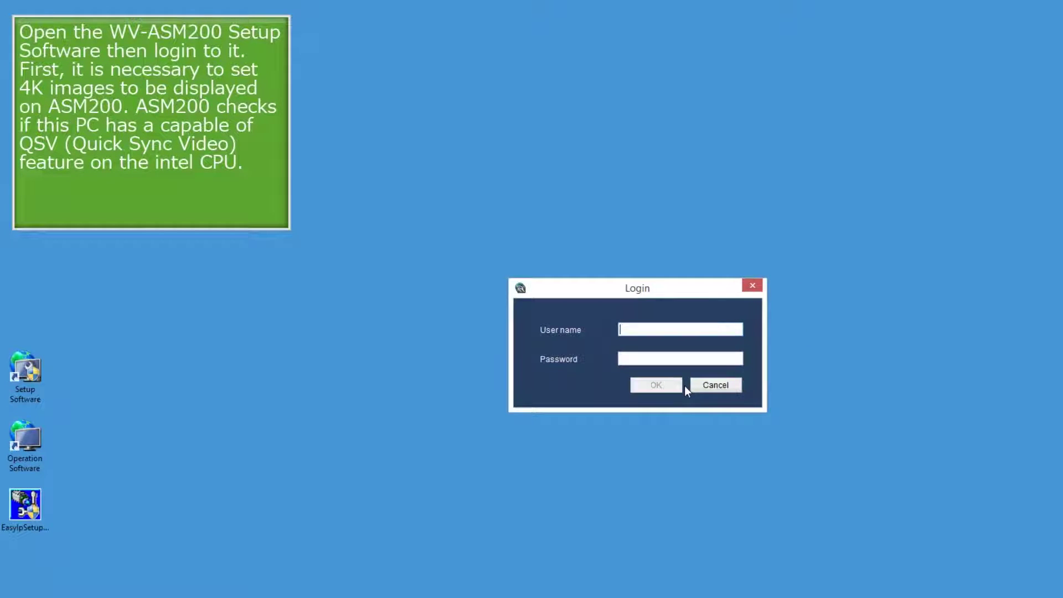
type("ADMIN")
left_click(620, 359)
type("12345")
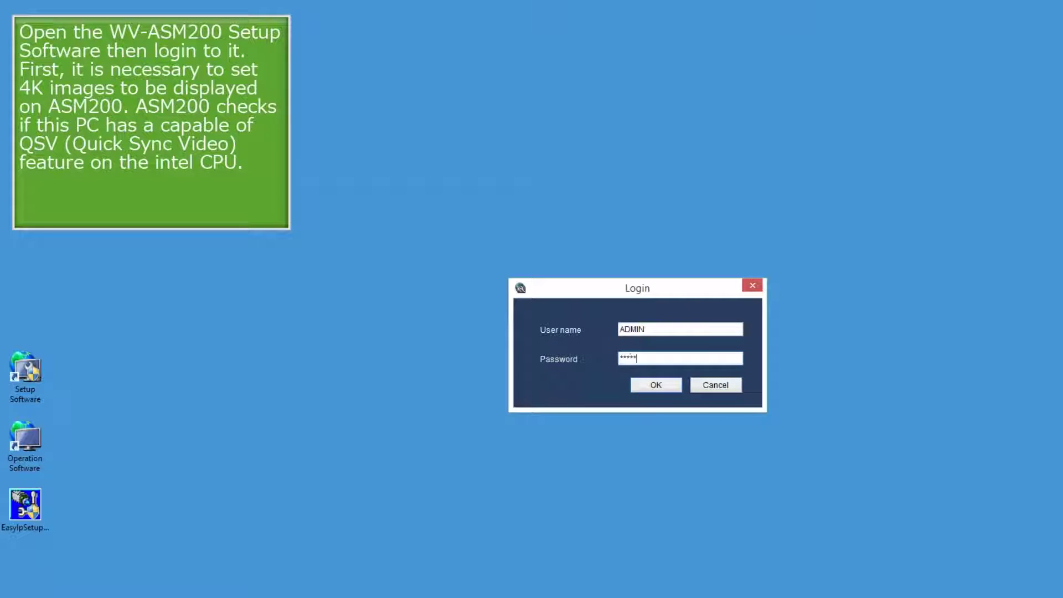
left_click(673, 388)
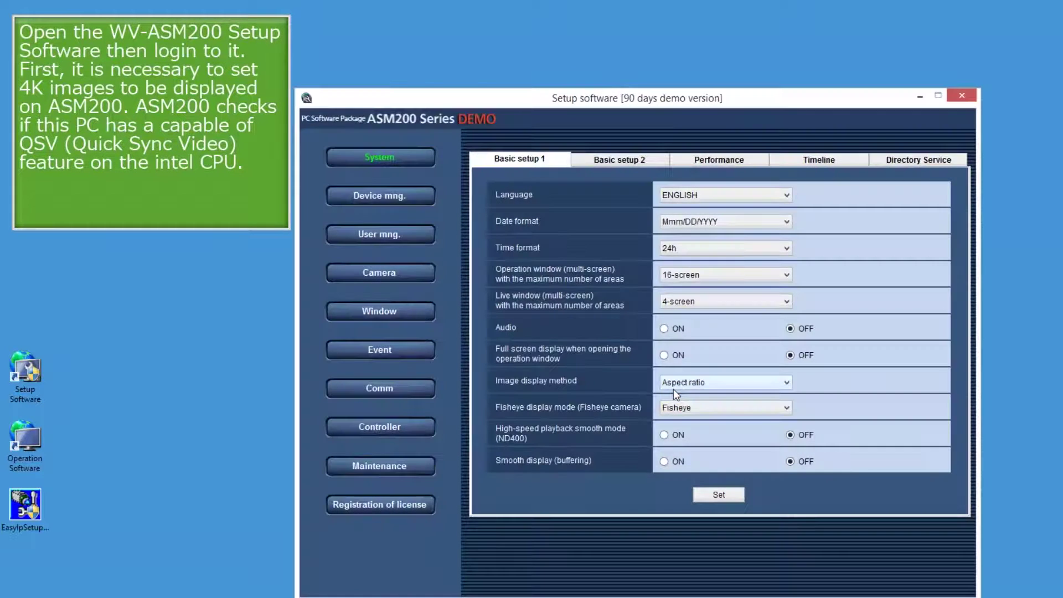
Step: Run the 4K PC diagnosis on Basic setup 2, apply it, then view the registered recorders
left_click(620, 160)
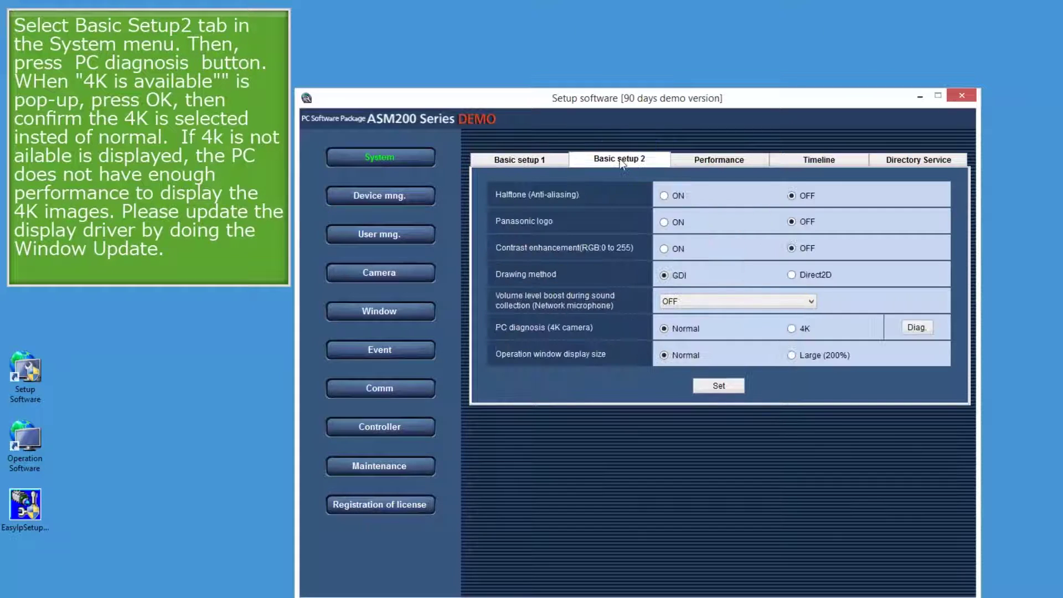
left_click(916, 327)
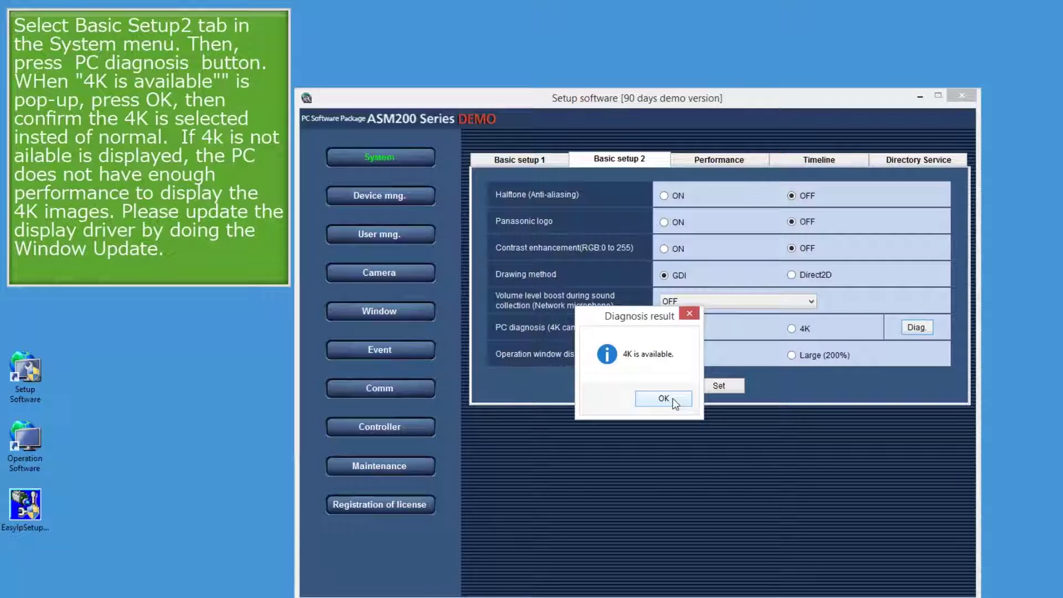
left_click(673, 397)
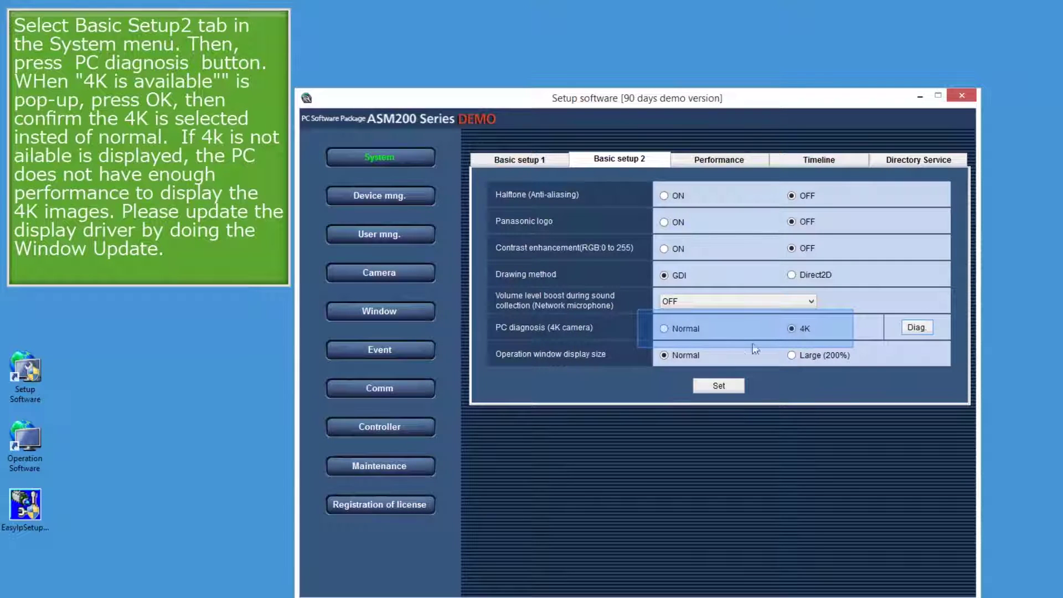
left_click(730, 381)
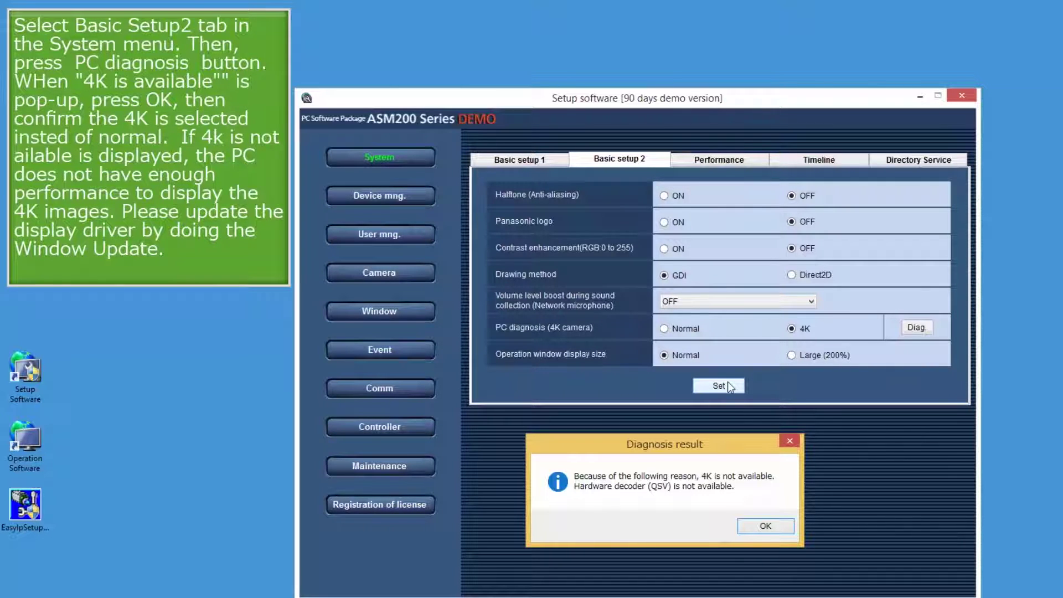
key("Return")
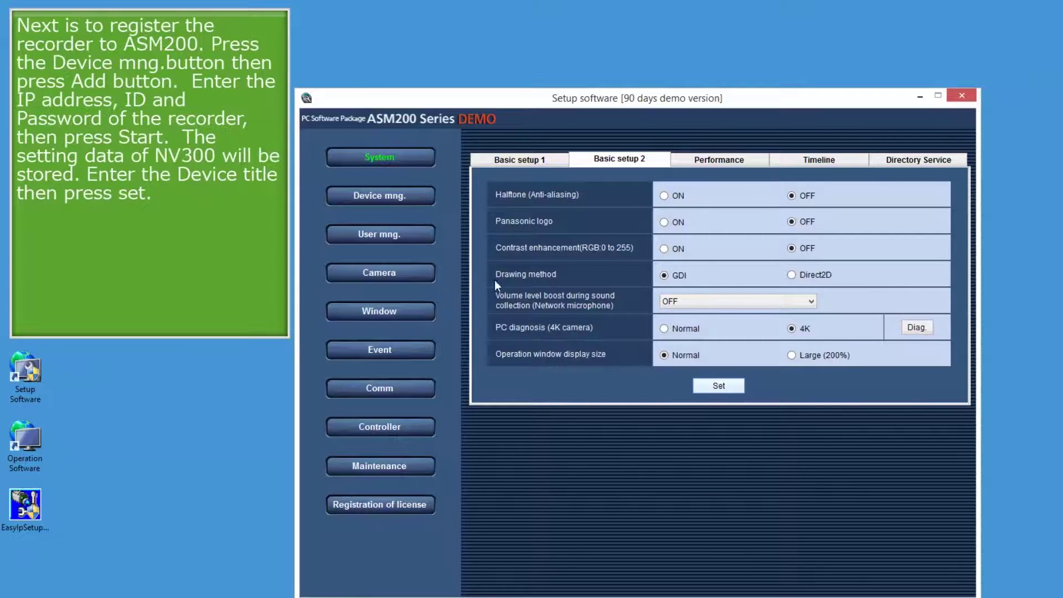
left_click(401, 200)
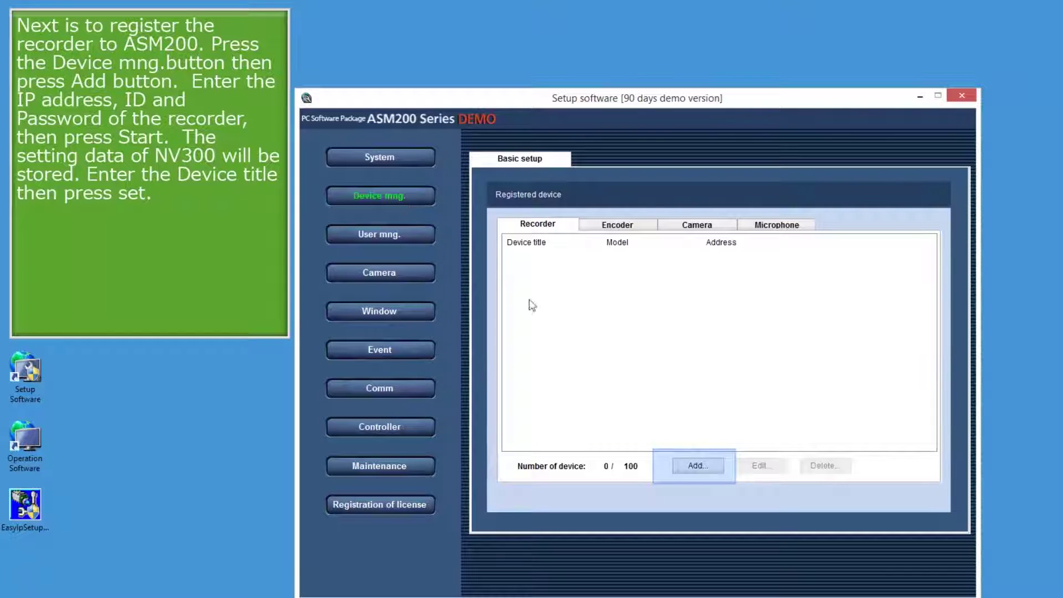
Step: Add a recorder at 192.168.0.250 and download its device information
left_click(698, 466)
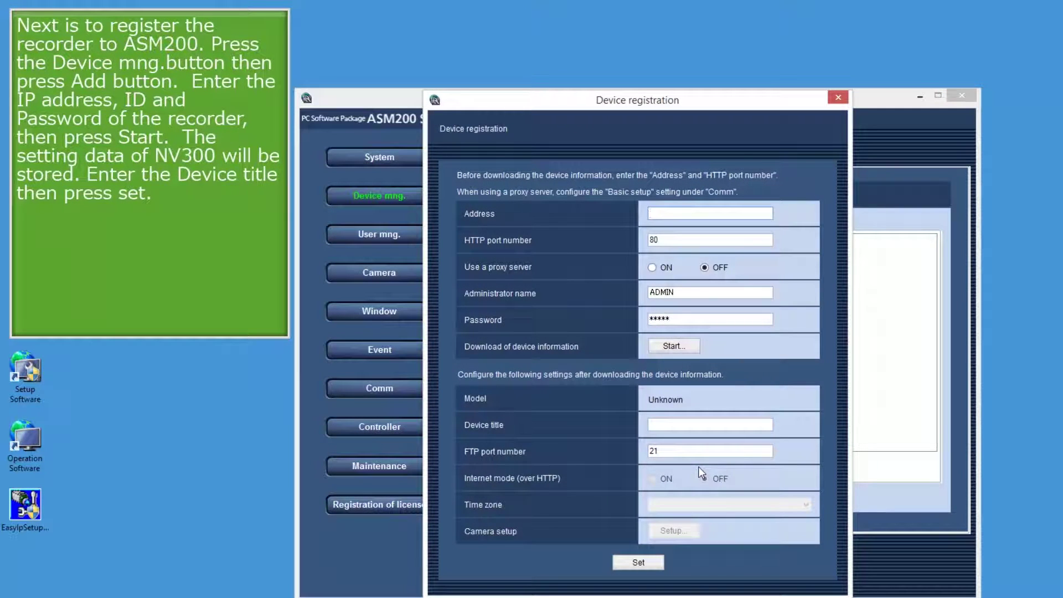
type("192.1")
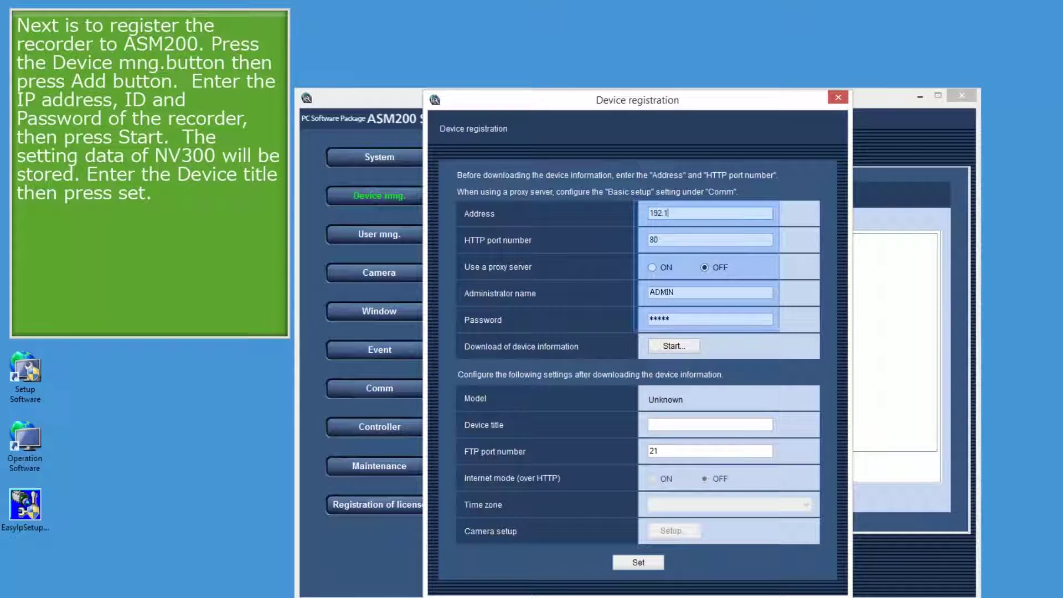
type("68.0.250")
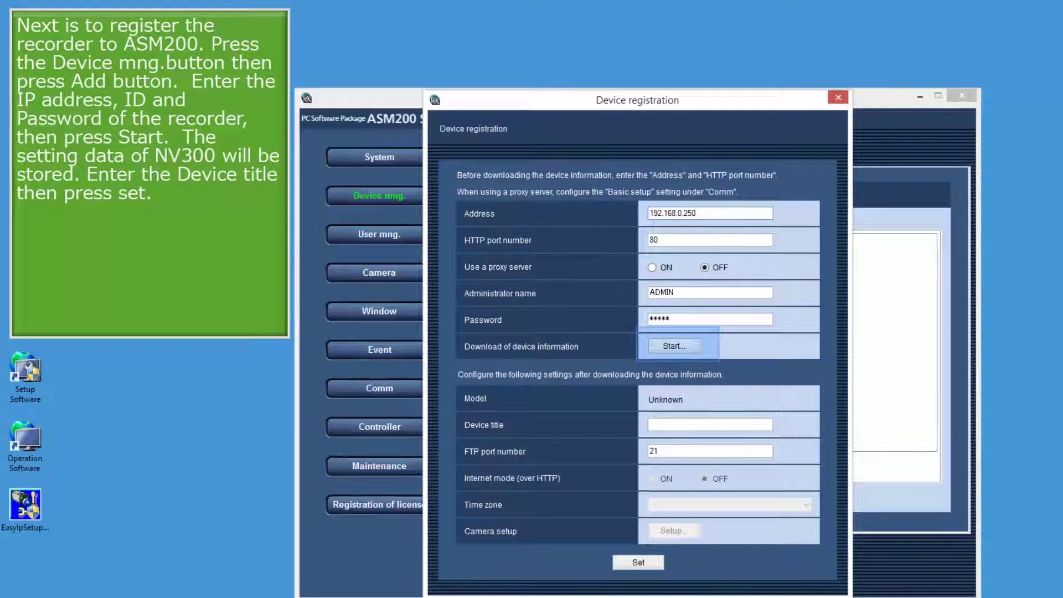
left_click(674, 348)
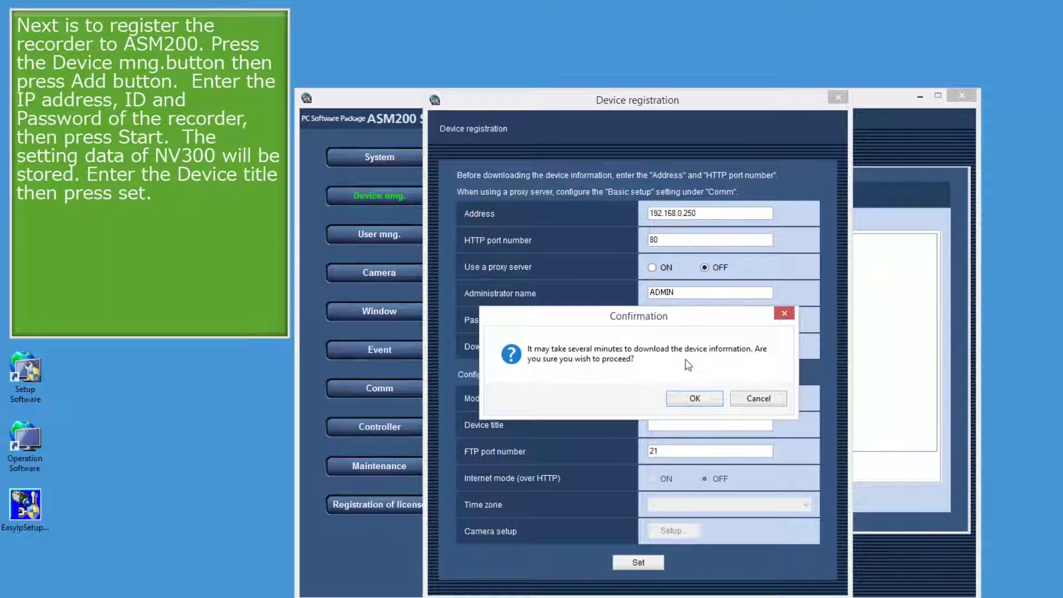
left_click(694, 398)
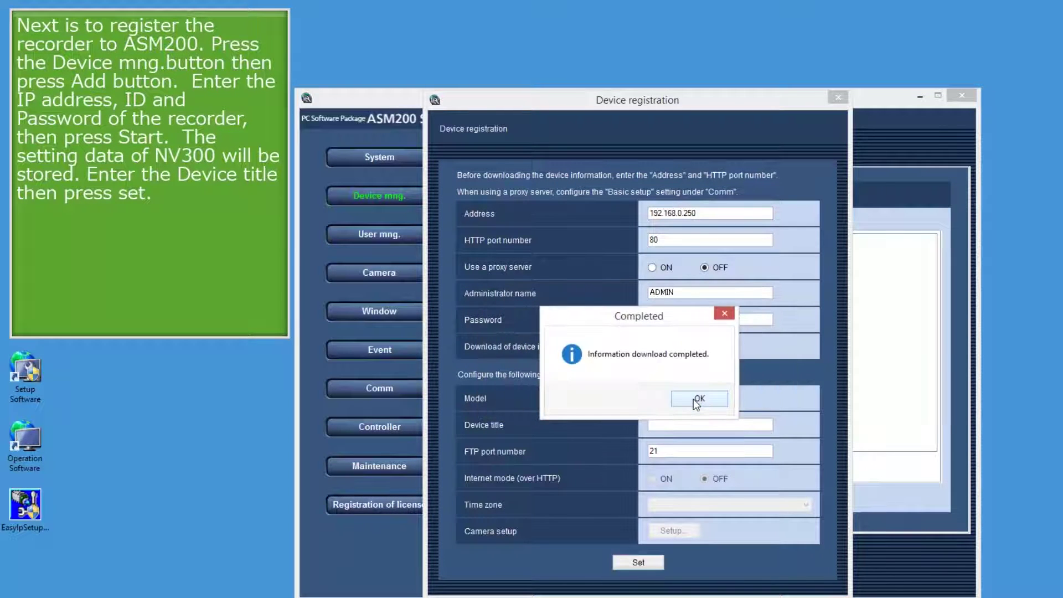
left_click(694, 398)
Step: Give the recorder the device title NV300 and bring up its camera setup
left_click(693, 423)
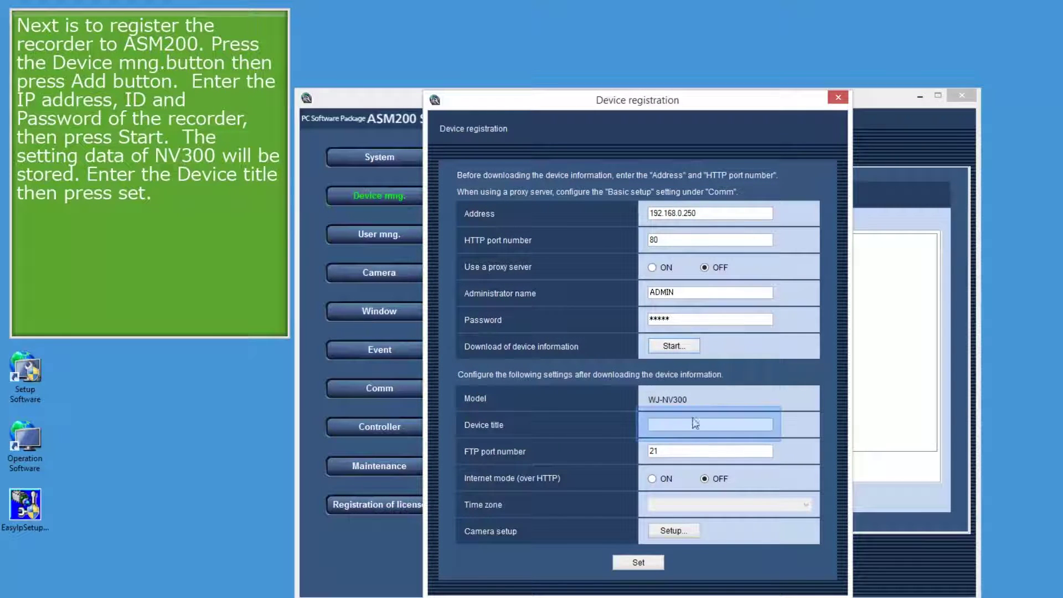
type("NV300")
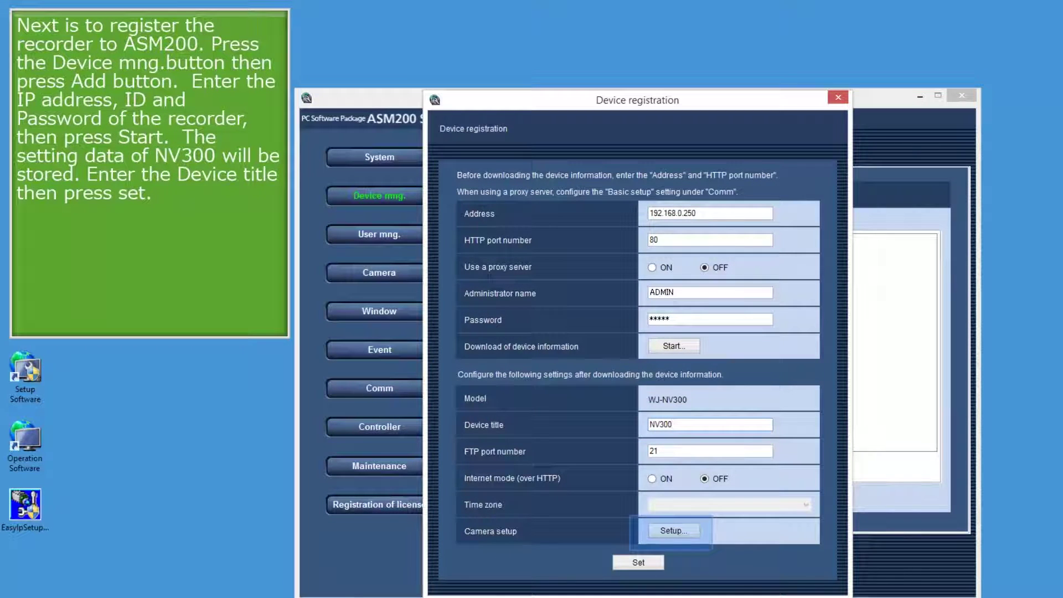
left_click(675, 530)
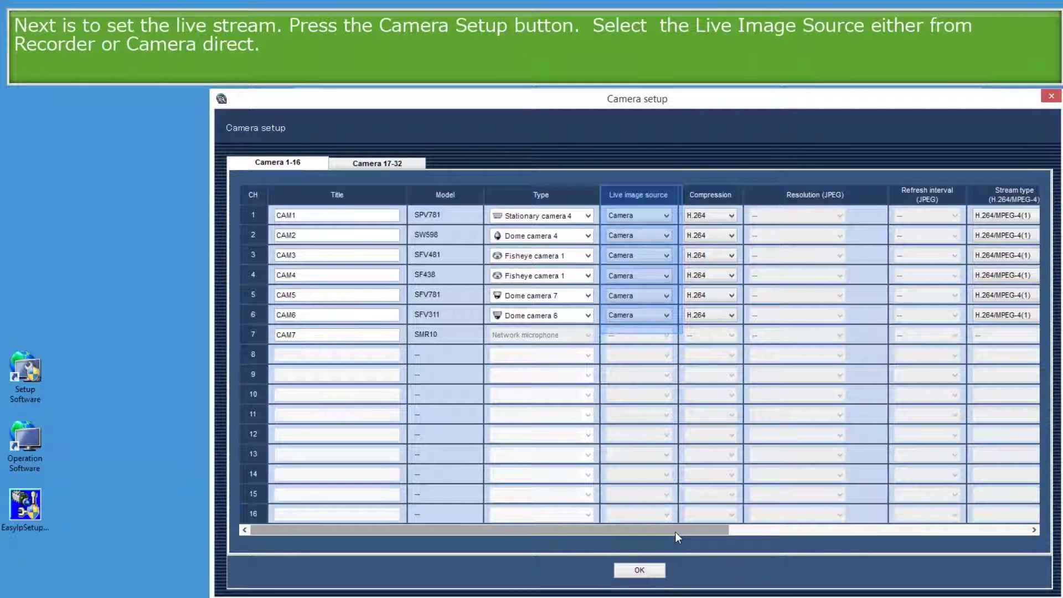
Step: Set the stream type to AUTO for cameras 1 through 6 and confirm the camera setup
left_click_drag(675, 532, 896, 552)
left_click(677, 216)
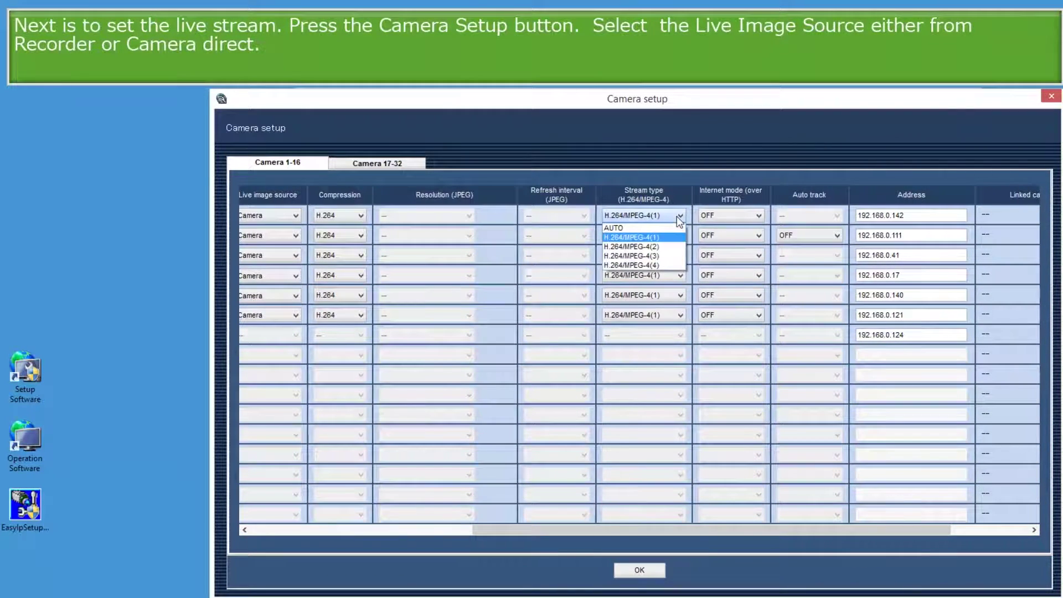
left_click(667, 224)
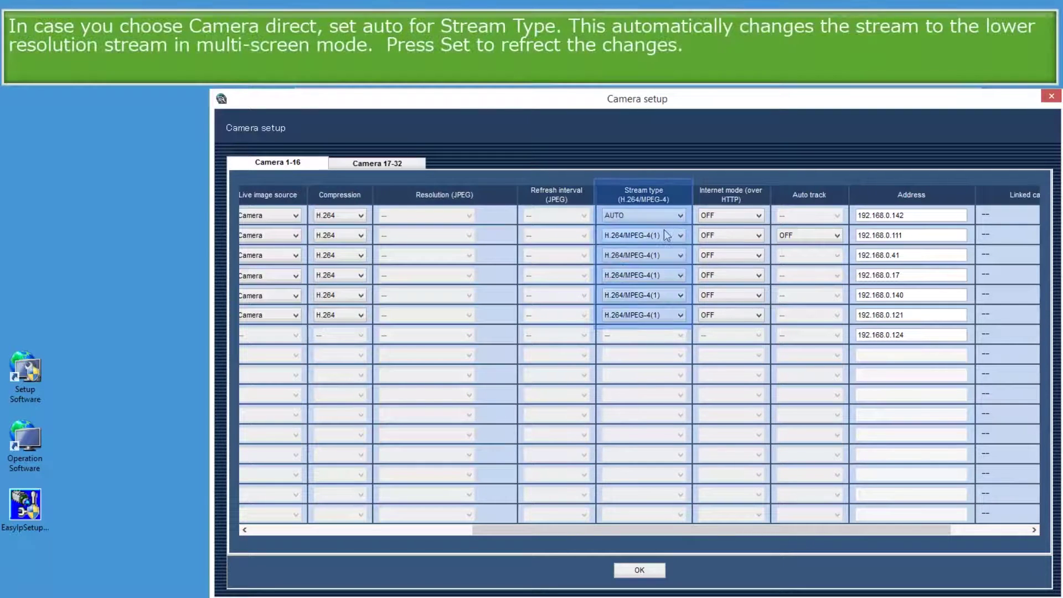
left_click(663, 234)
left_click(658, 249)
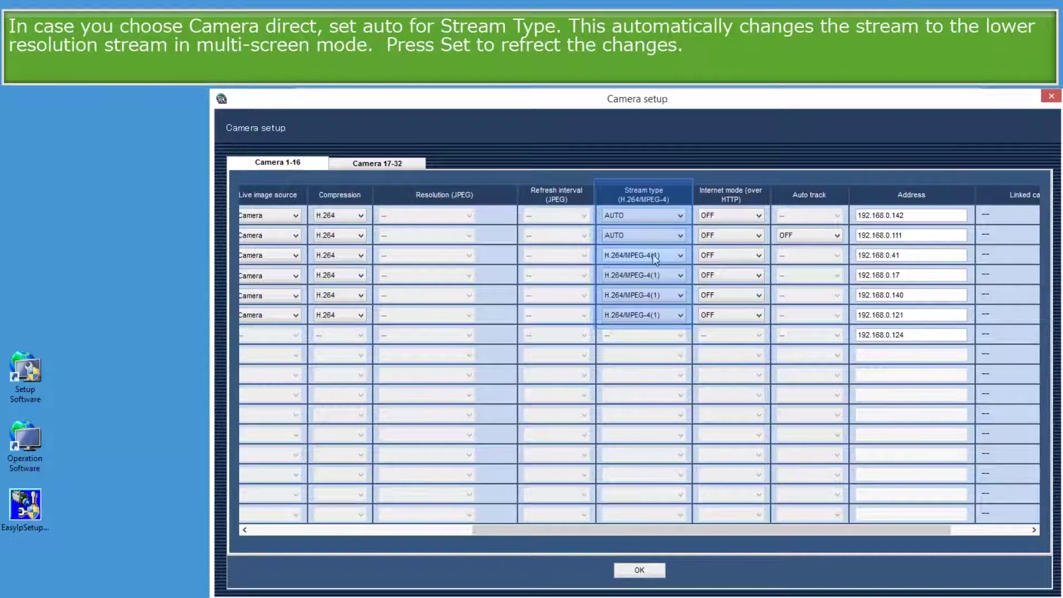
left_click(662, 255)
left_click(653, 268)
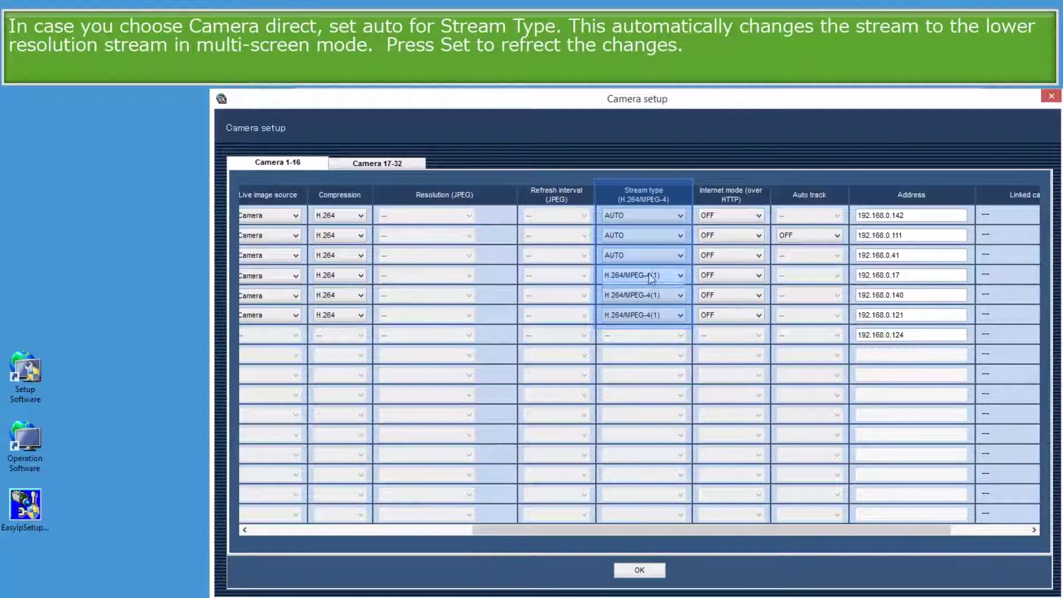
left_click(652, 274)
left_click(647, 282)
left_click(645, 295)
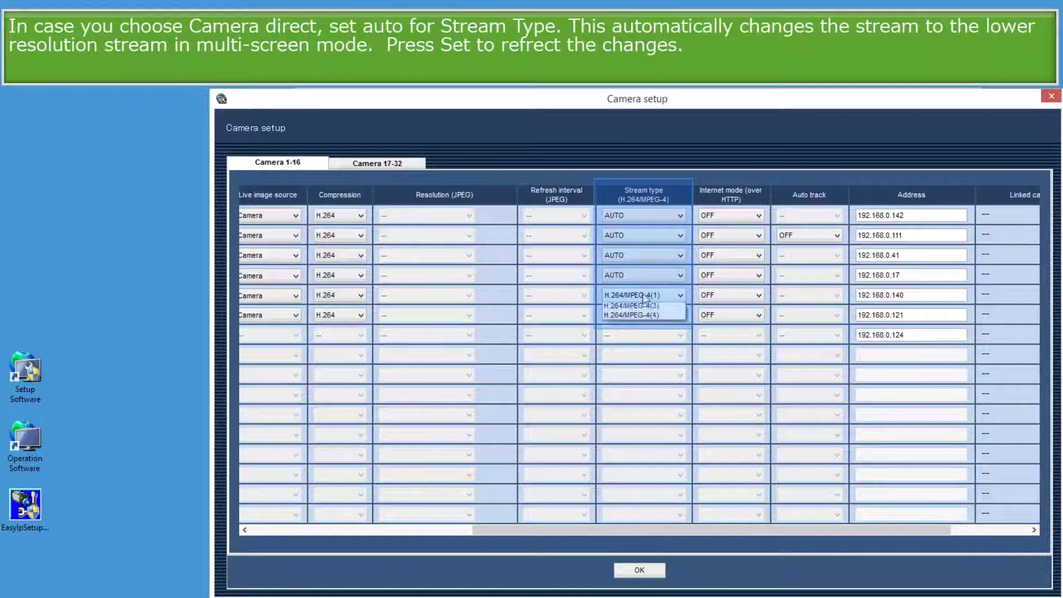
left_click(640, 304)
left_click(639, 315)
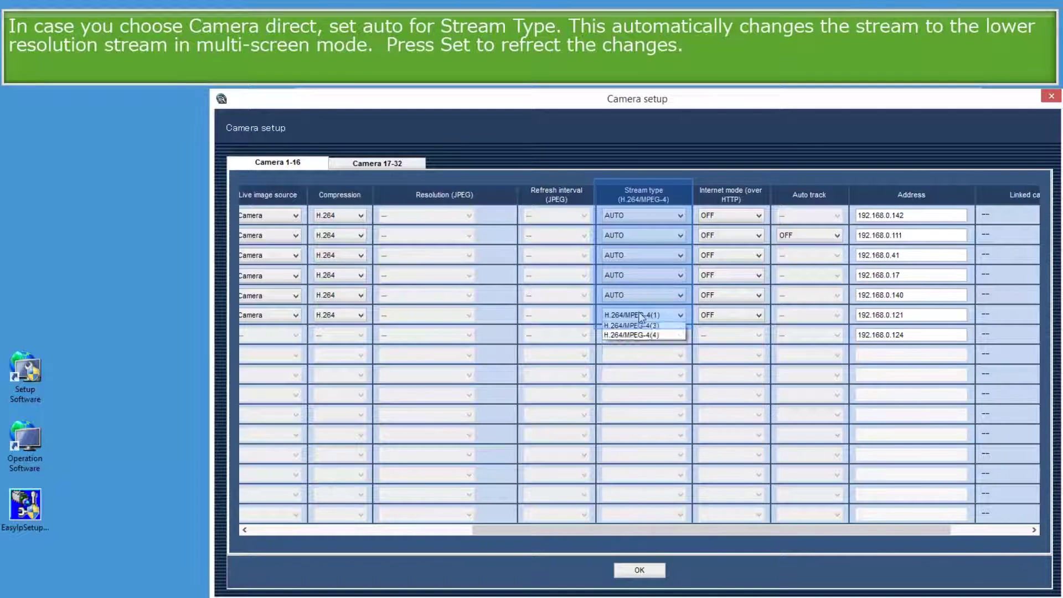
left_click(639, 325)
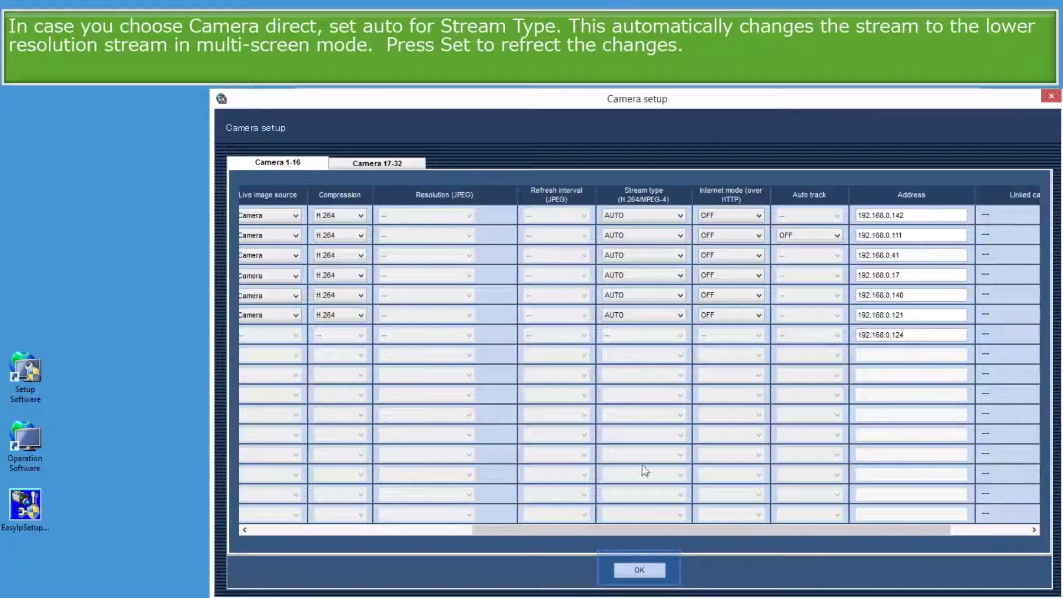
left_click(638, 570)
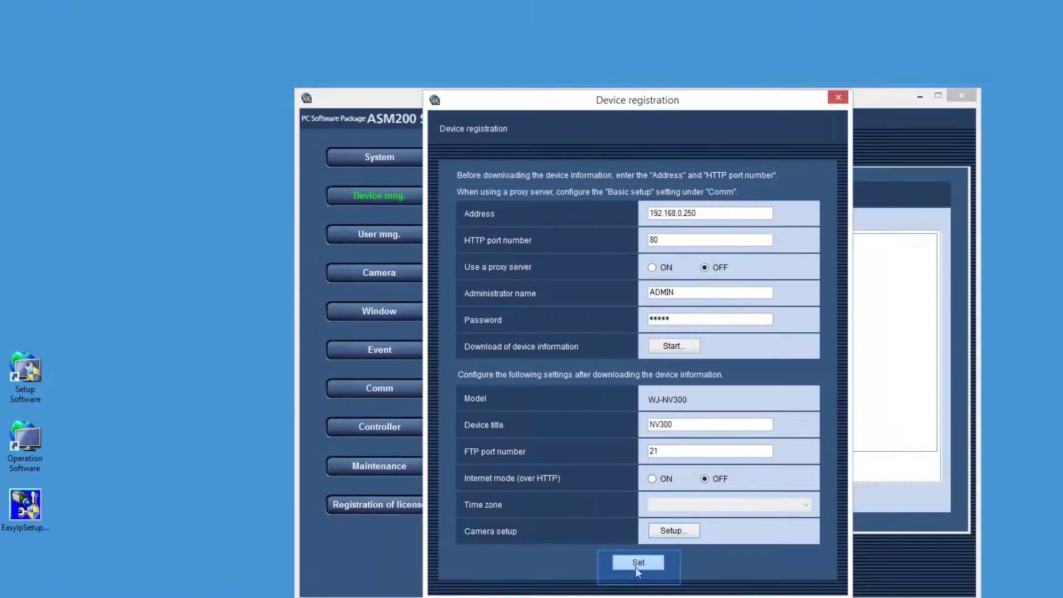
Step: Save NV300 (WJ-NV300, 192.168.0.250) as the registered recorder and exit ASM200 Setup Software
left_click(635, 567)
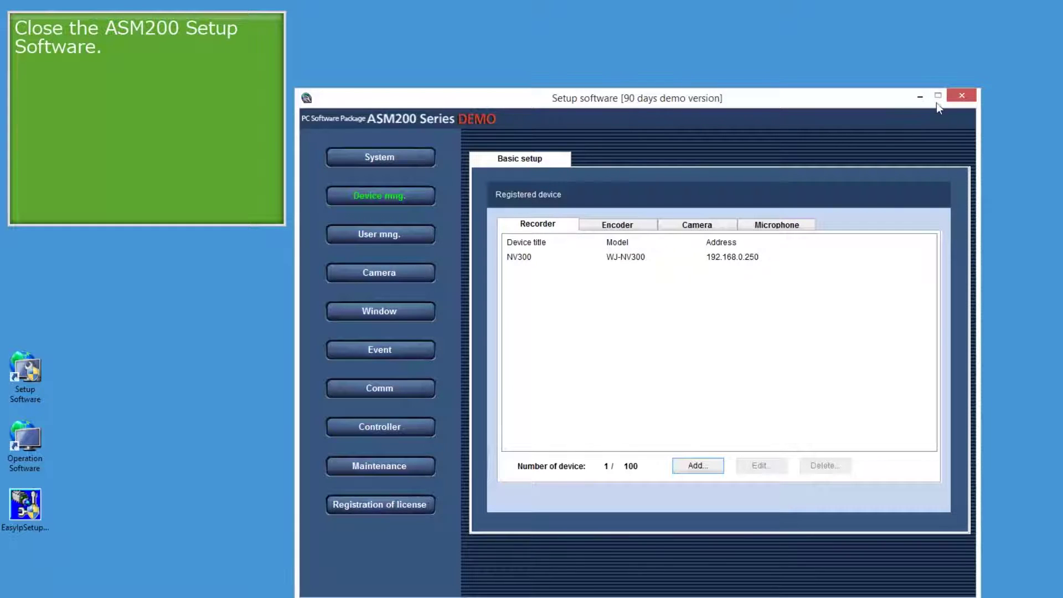
left_click(966, 94)
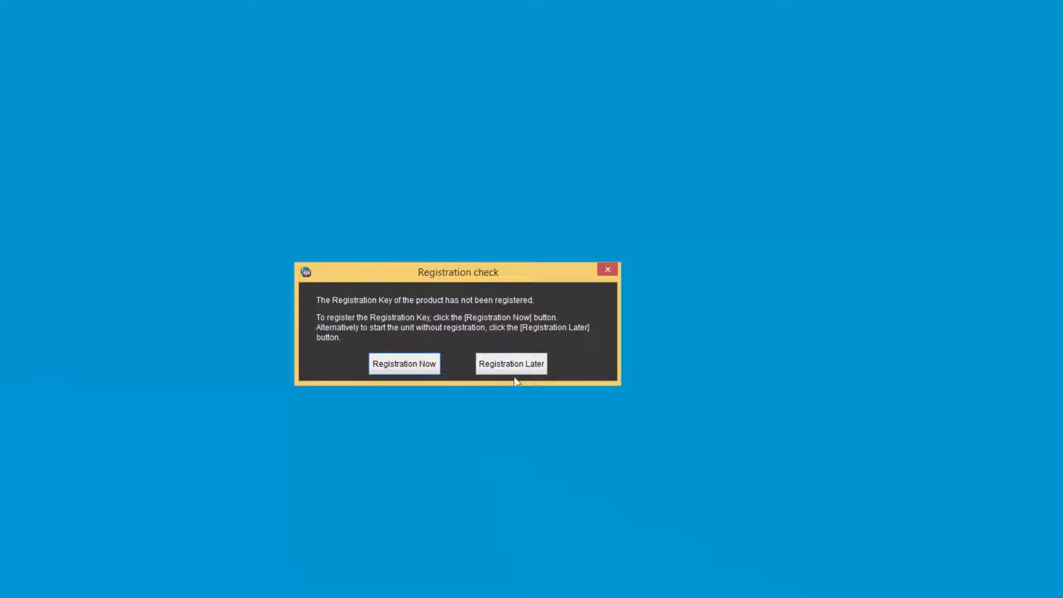
Step: Defer registration, log in with the administrator account, and show live video from spv781.141 under NV300
left_click(514, 369)
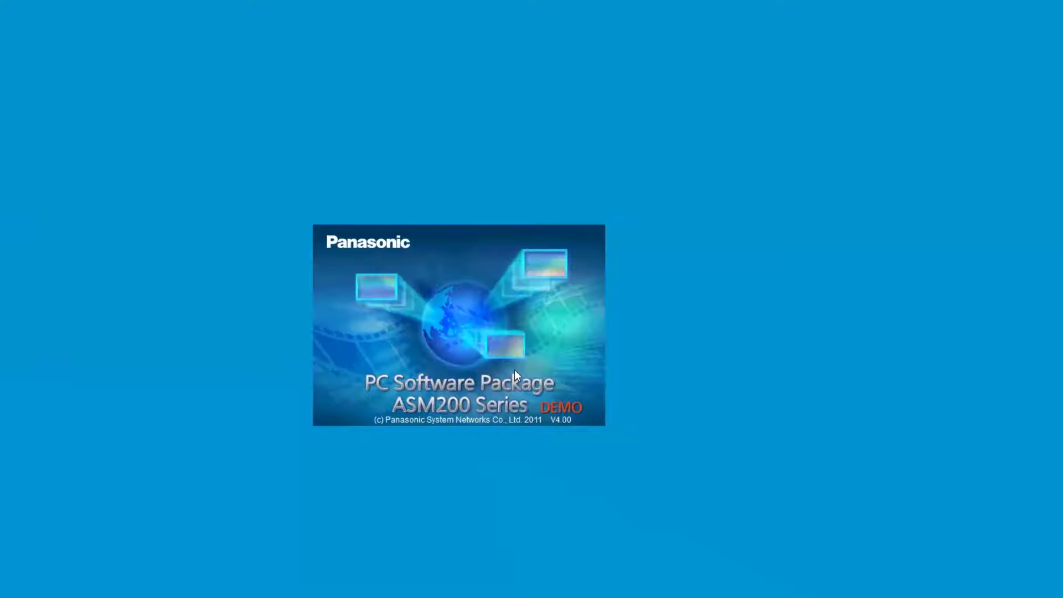
type("ADMIN")
key("Tab")
type("admin")
key("Return")
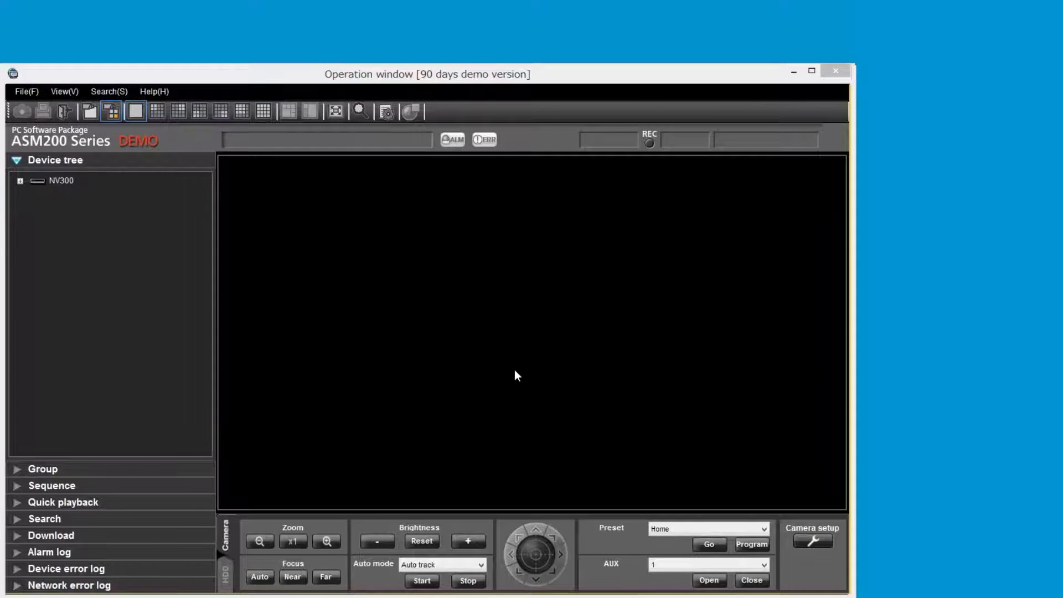
double_click(70, 181)
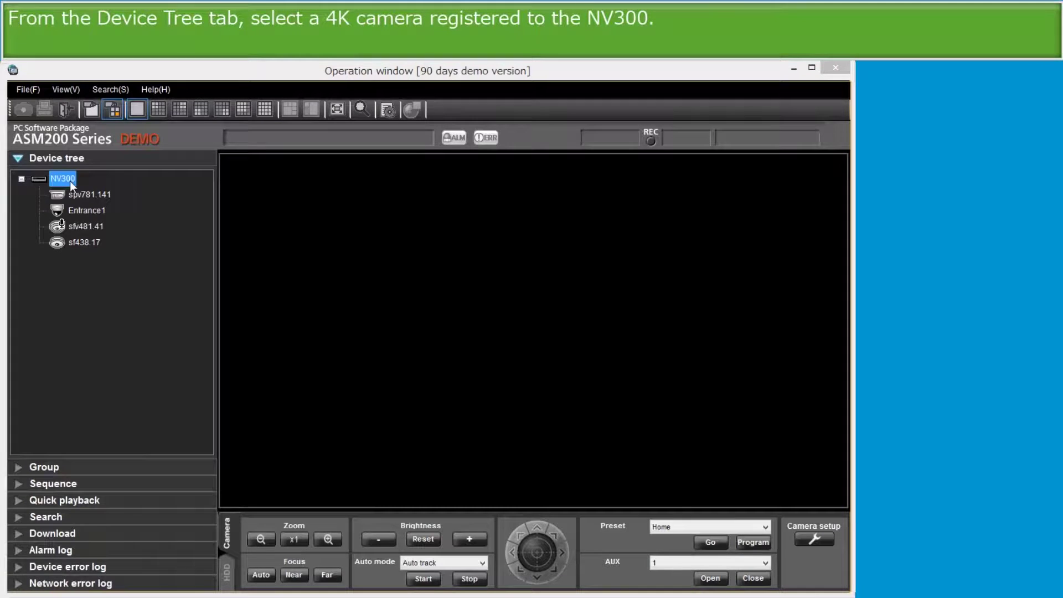
double_click(86, 195)
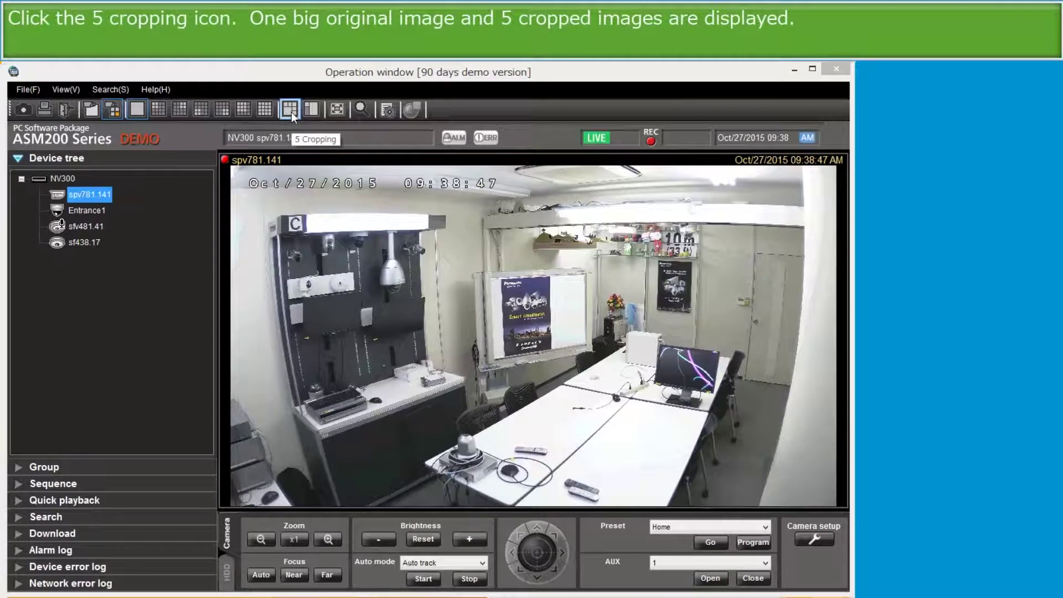
Step: Switch to 5 Cropping and select the 10m sign, poster, keyboard, desk corner and wall-camera crops
left_click(291, 112)
left_click(490, 227)
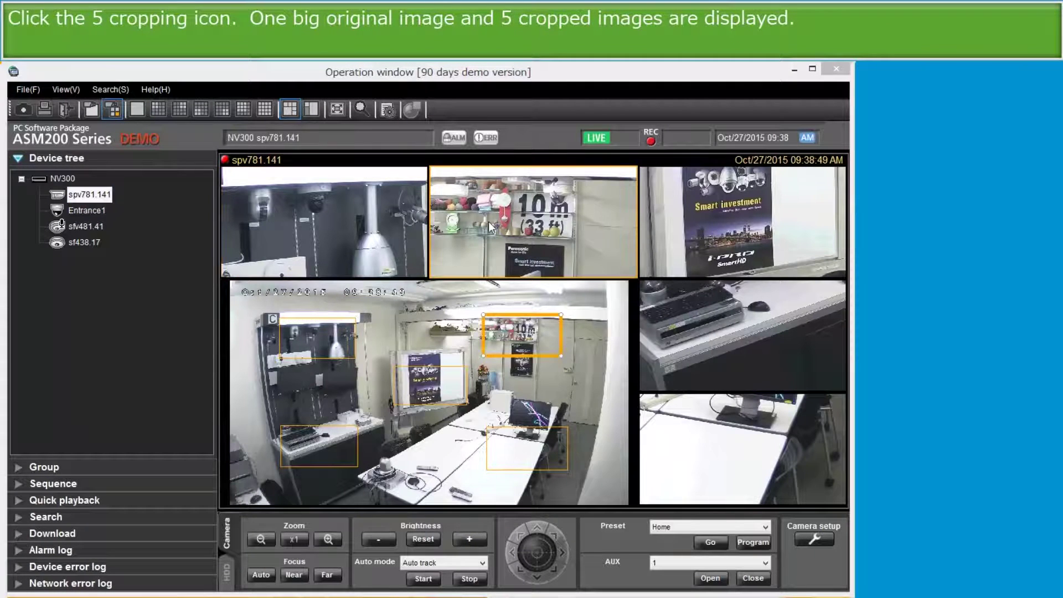
left_click(696, 221)
left_click(718, 326)
left_click(699, 431)
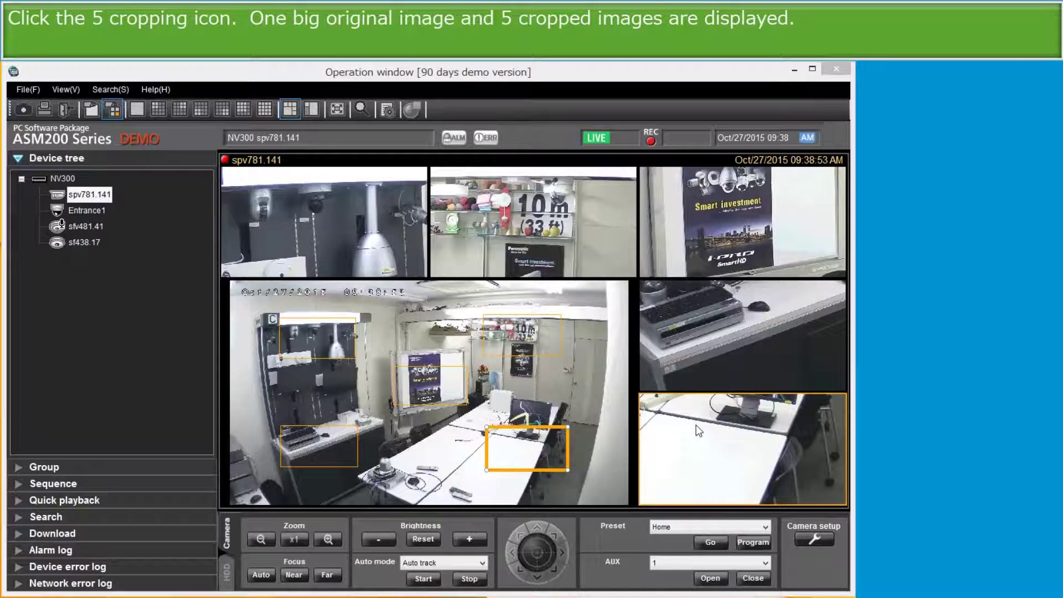
left_click(364, 238)
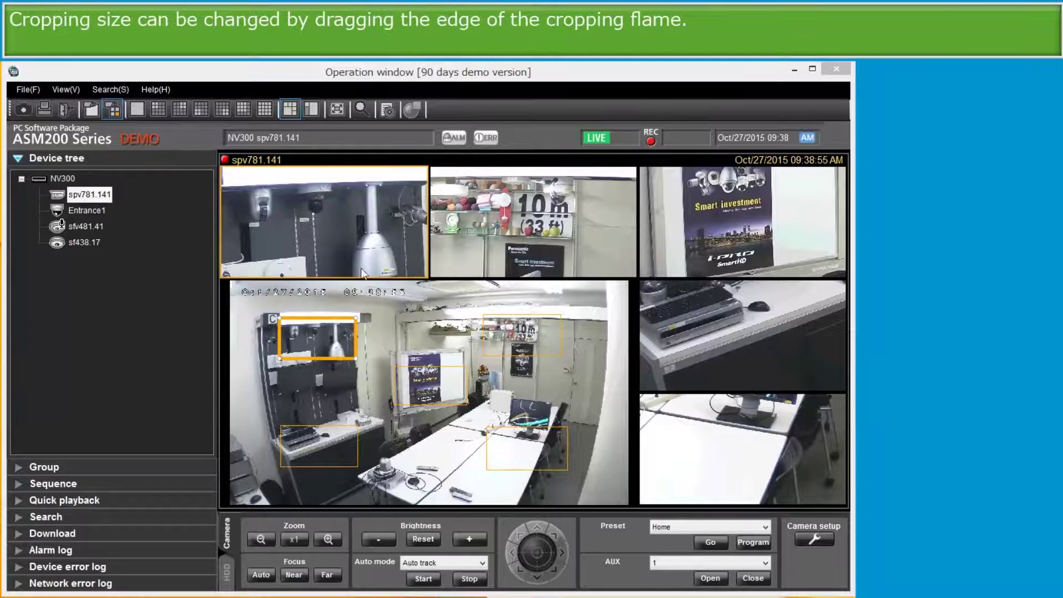
Step: Enlarge the wall cameras, 10m sign and poster crop areas, and reposition crops onto the desks
left_click_drag(356, 317, 412, 286)
left_click_drag(561, 315, 612, 287)
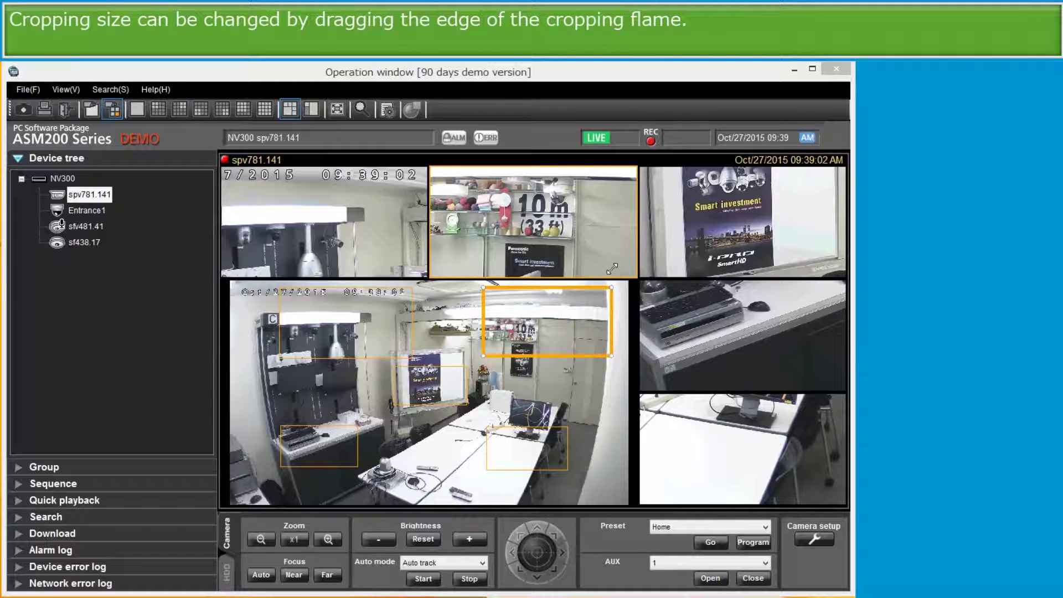
left_click(467, 406)
left_click_drag(467, 406, 527, 438)
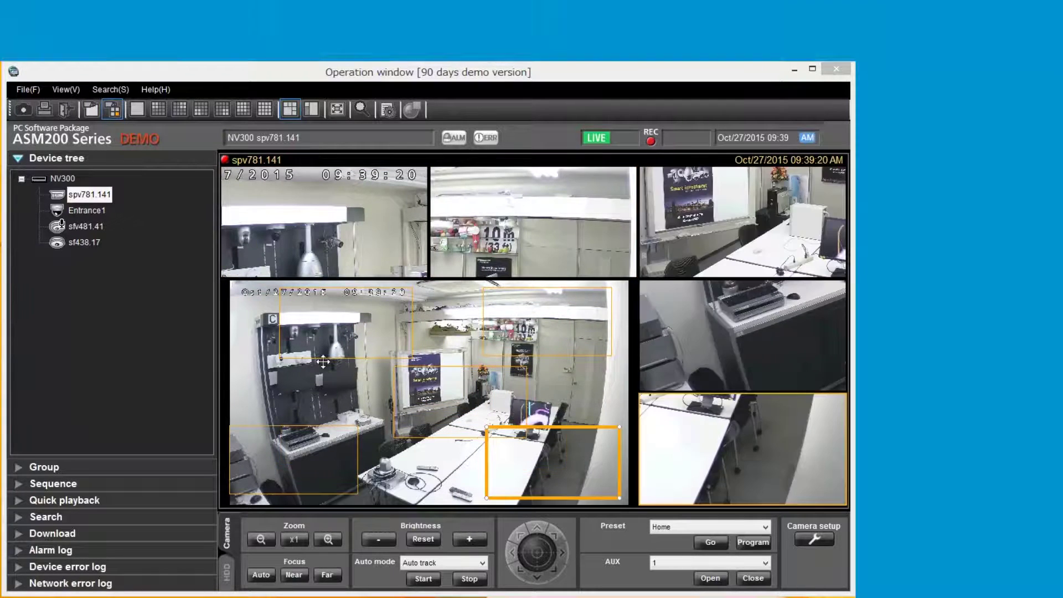
left_click_drag(323, 362, 280, 419)
left_click_drag(483, 323, 380, 323)
left_click_drag(440, 371, 524, 329)
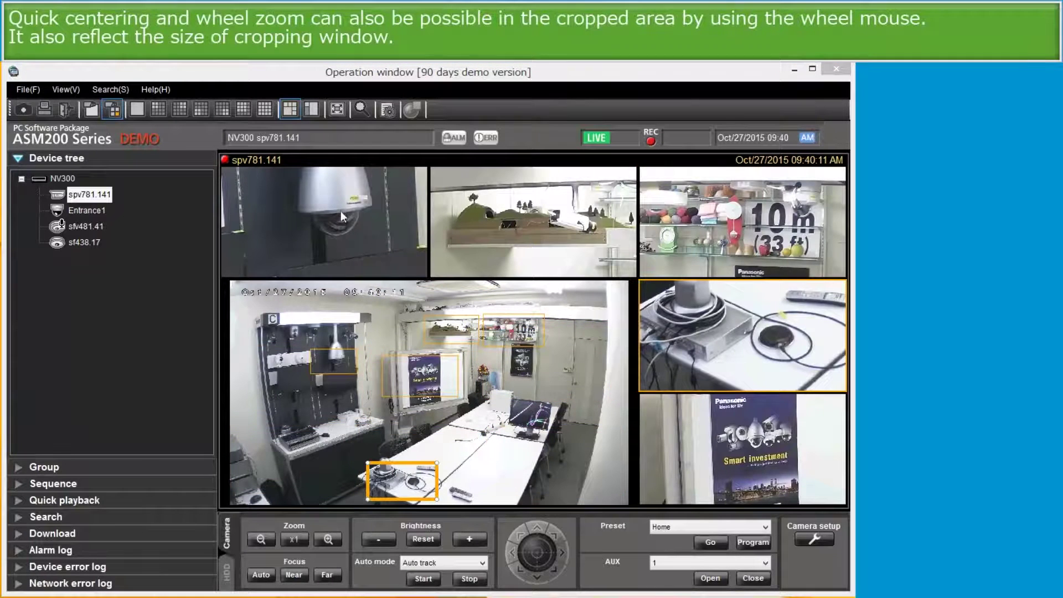
Step: Zoom the wall cameras and top-middle crop views, re-centring the top-middle crop on the camera model
left_click(341, 211)
scroll(335, 211, "down", 4)
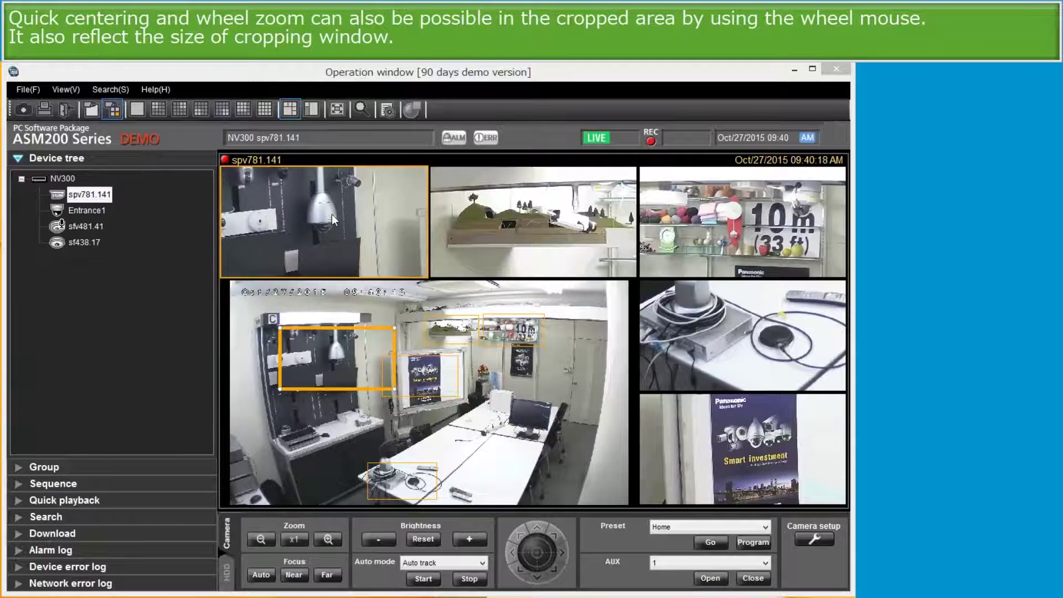
left_click(464, 231)
scroll(564, 224, "up", 2)
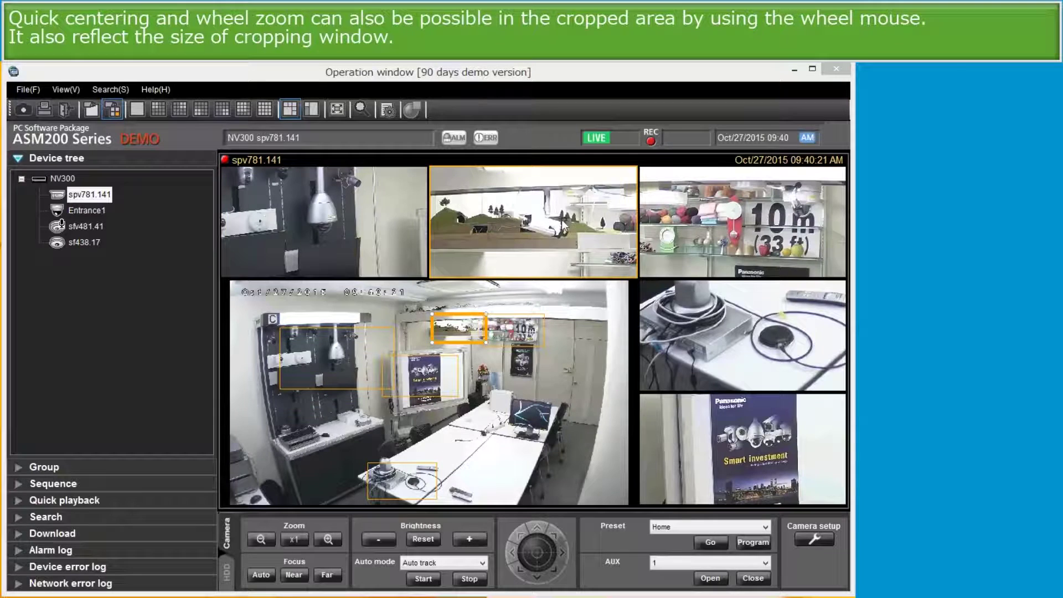
left_click(574, 224)
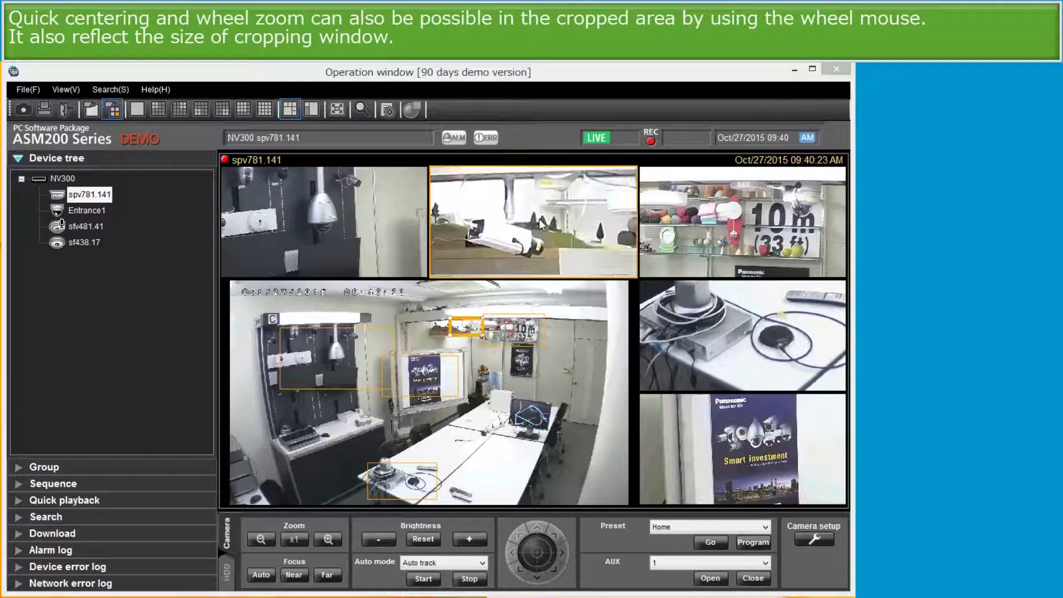
scroll(540, 223, "down", 4)
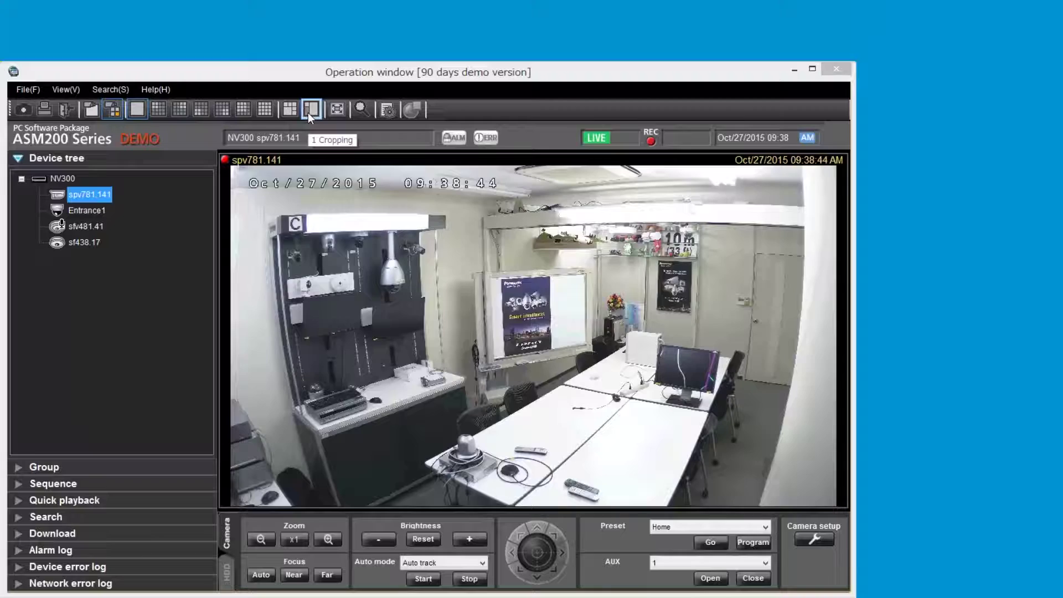
Step: Switch to 1 Cropping and move the crop frame across the desk monitor, enlarging it around the whiteboard
left_click(310, 110)
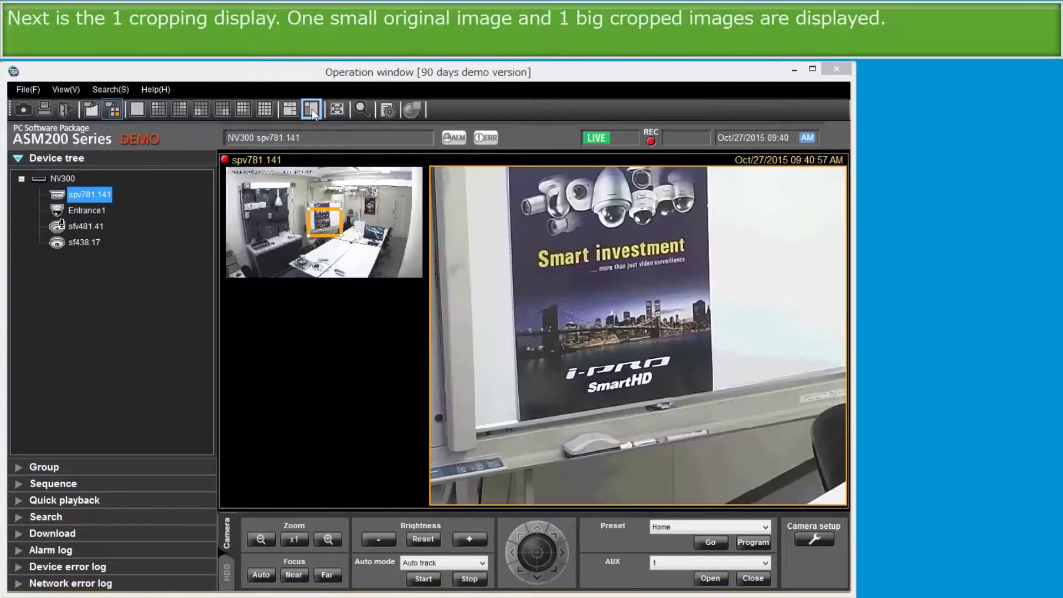
left_click_drag(316, 209, 372, 221)
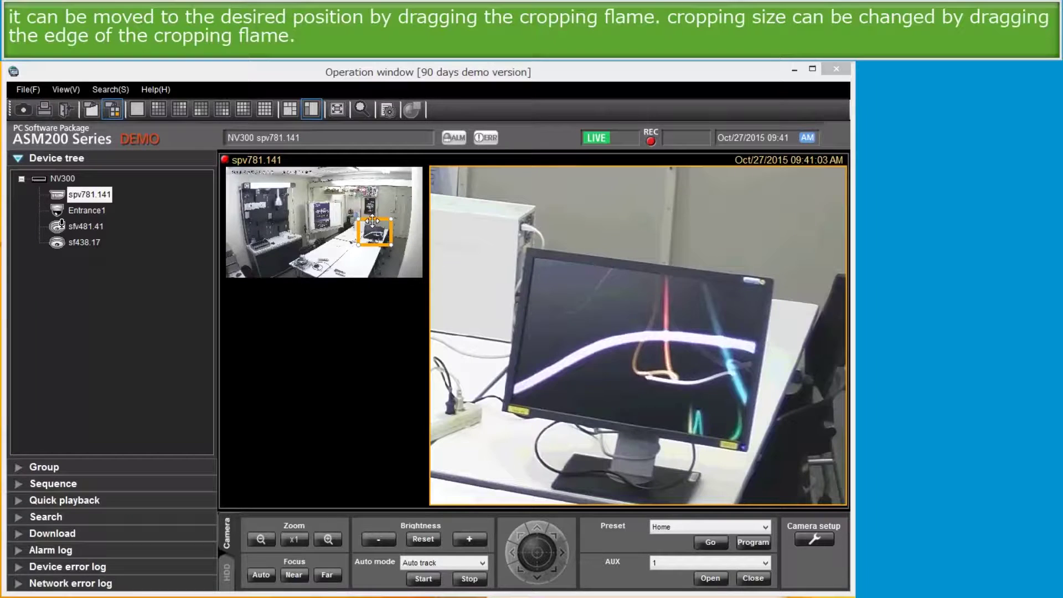
left_click_drag(358, 219, 312, 195)
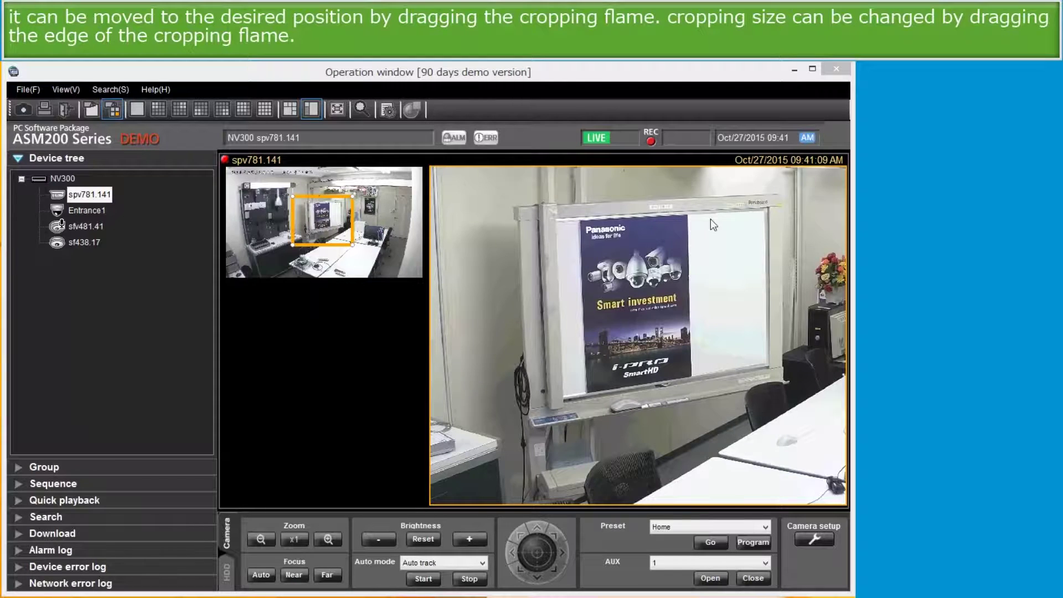
Step: Re-centre the large crop from the upper shelf down to the 10m sign, then zoom in and out
left_click(763, 208)
left_click(736, 268)
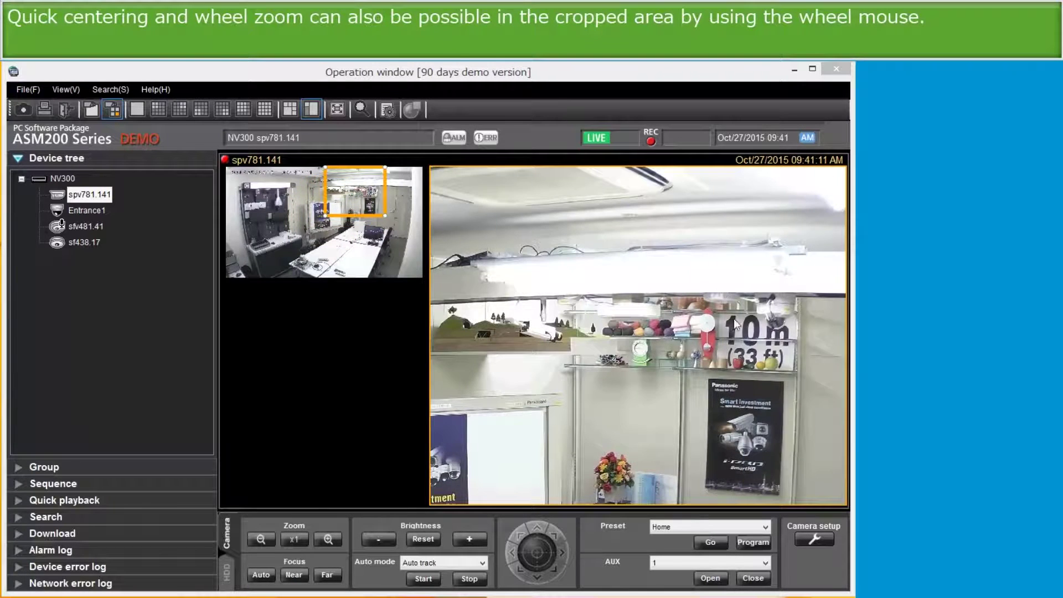
left_click(733, 318)
scroll(655, 330, "up", 4)
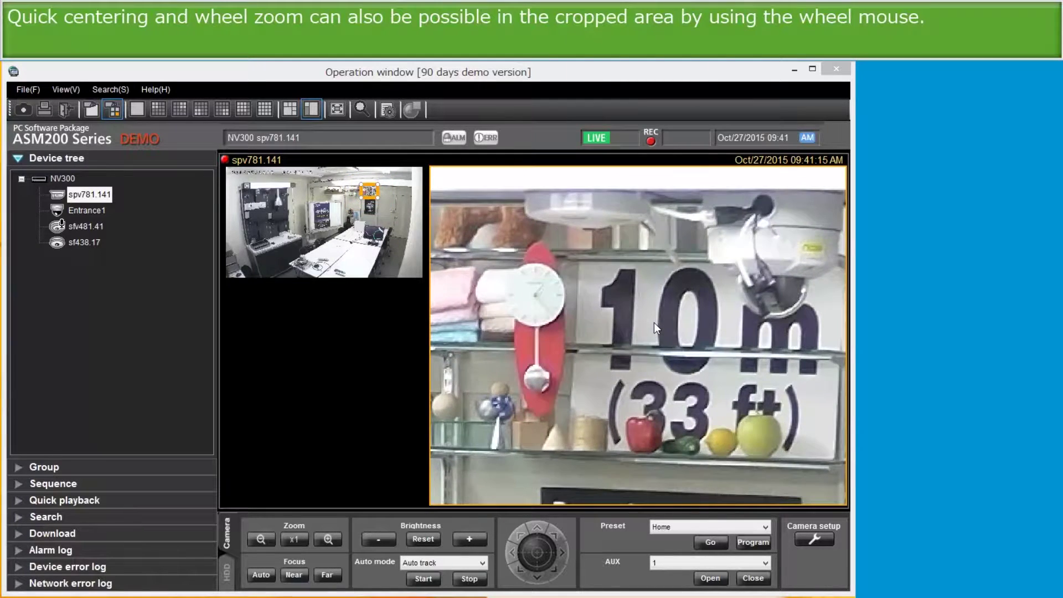
scroll(653, 323, "down", 3)
scroll(655, 328, "down", 1)
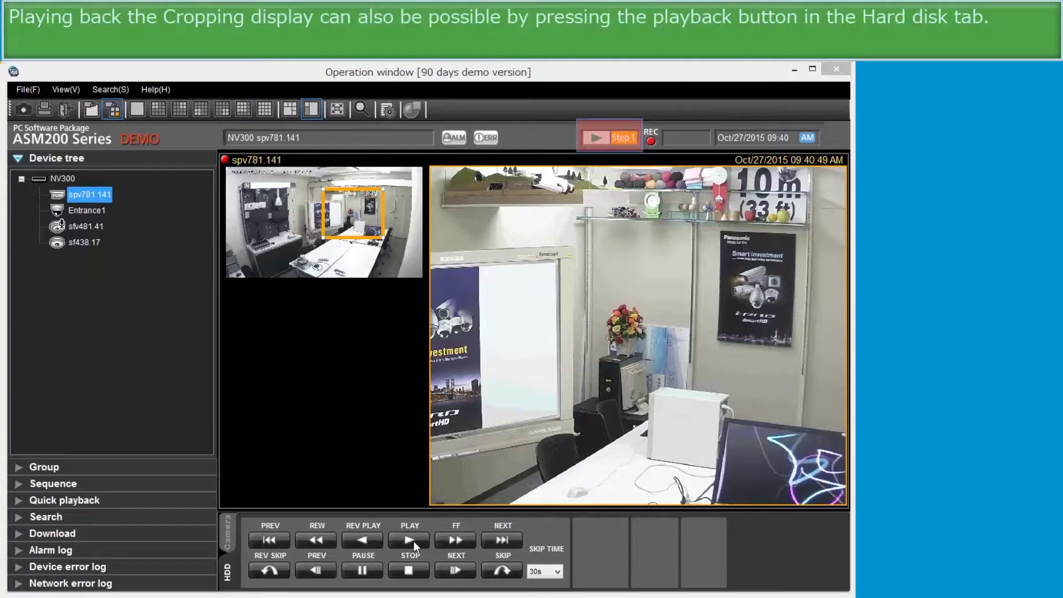
Step: Move the playback crop onto the whiteboard, then re-centre it on the upper shelf and zoom in
left_click_drag(367, 197, 336, 192)
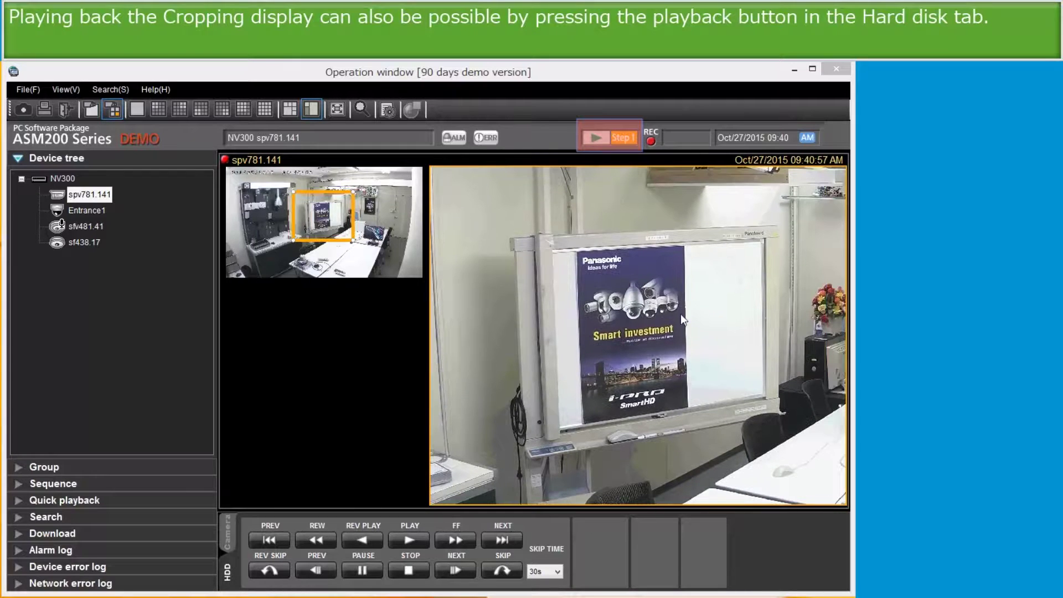
left_click(822, 191)
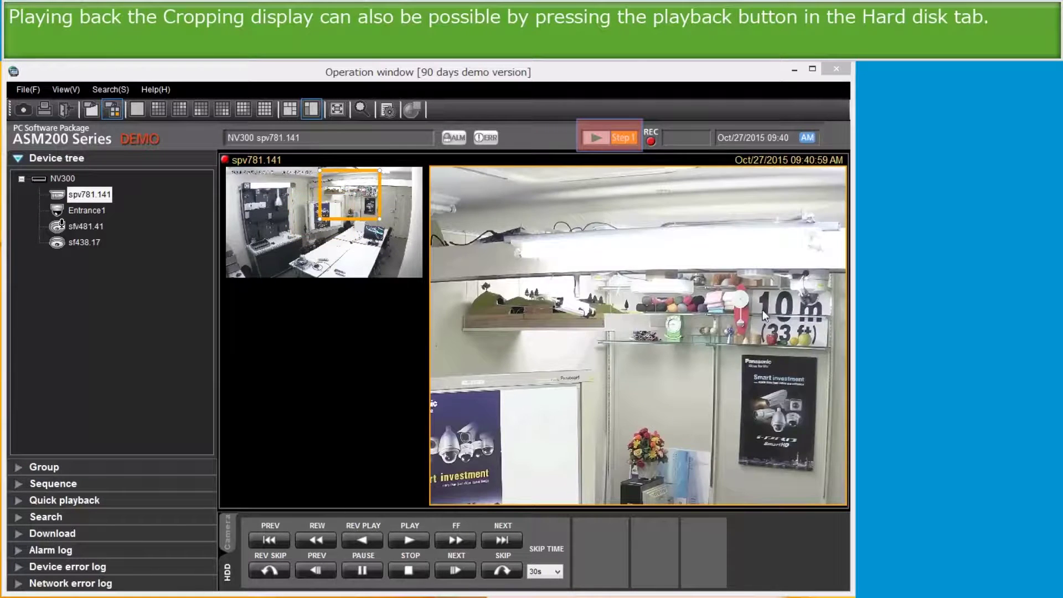
scroll(748, 315, "up", 2)
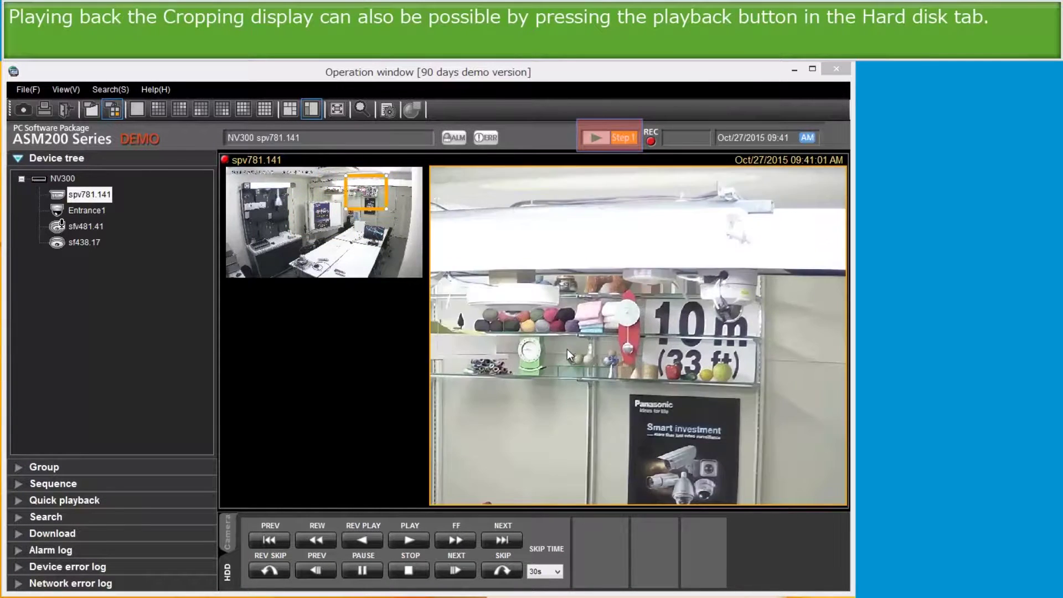